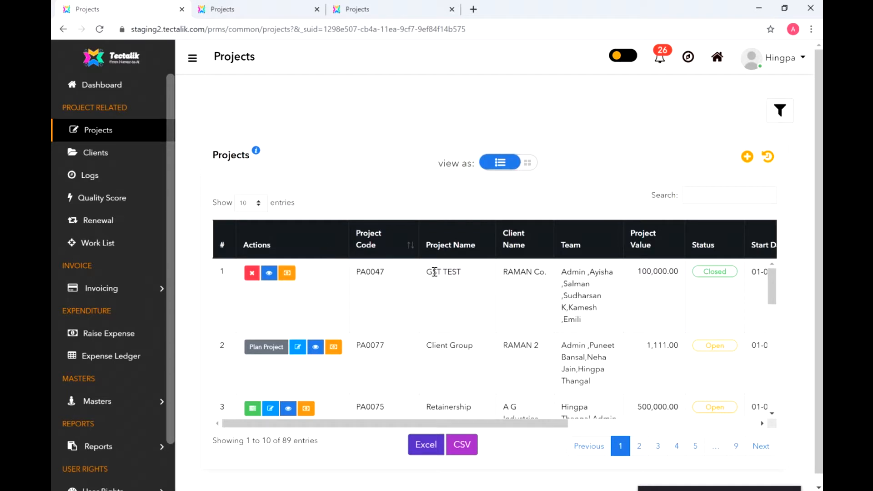
- Switch the project list to card view, then back to table view
left_click_drag(393, 424, 439, 425)
left_click(527, 165)
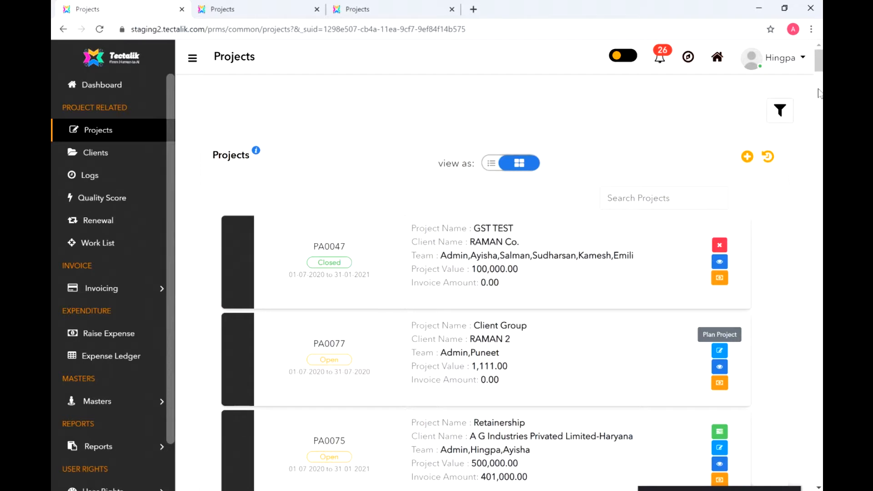
mouse_move(818, 60)
left_mouse_down()
mouse_move(819, 198)
mouse_move(818, 60)
left_mouse_up()
left_click(493, 164)
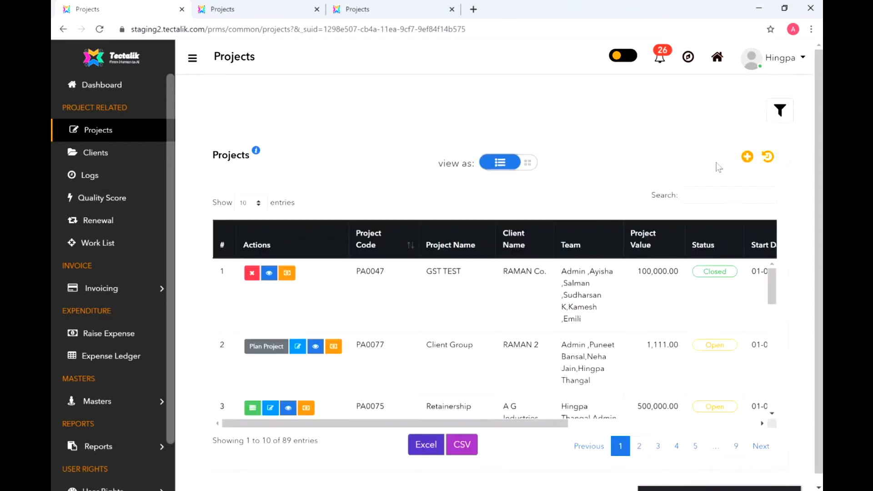
- Add a project for A. G. Premium Steering And Mouldings, client A. G. Premium Steering - Tamil Nadu, entity NITYA Tax
left_click(747, 157)
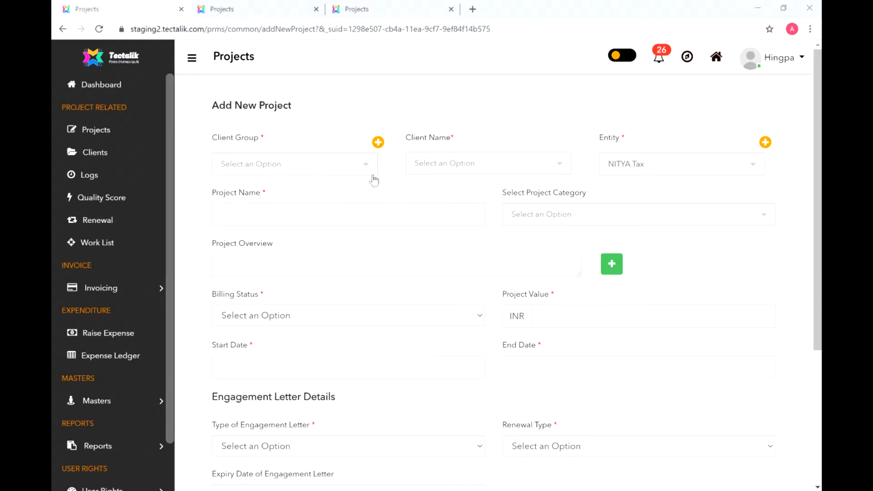
left_click(359, 173)
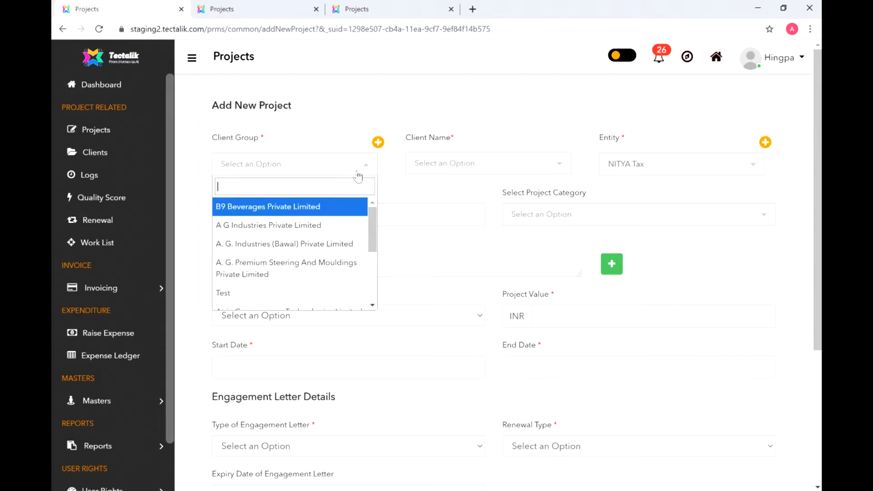
left_click(338, 273)
left_click(490, 169)
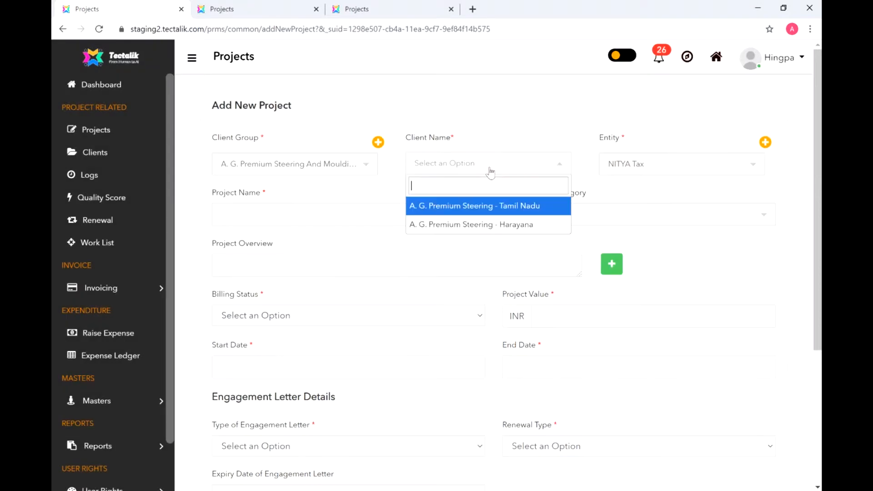
left_click(506, 210)
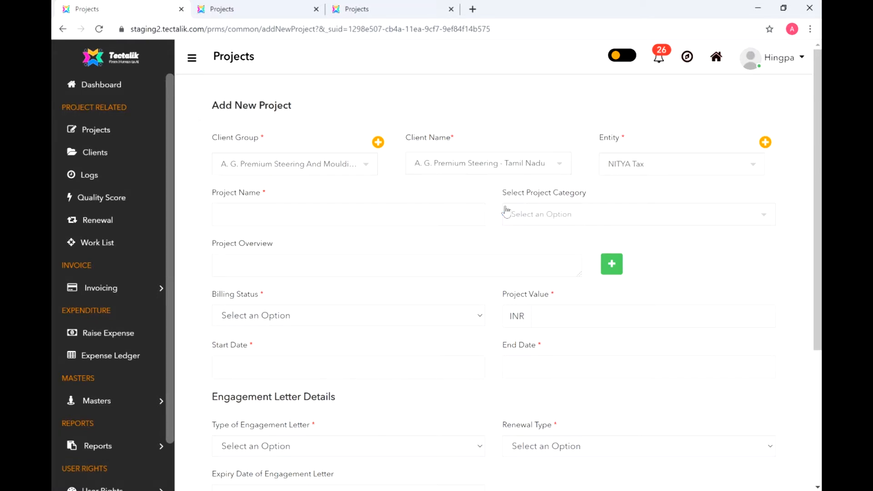
left_click(690, 174)
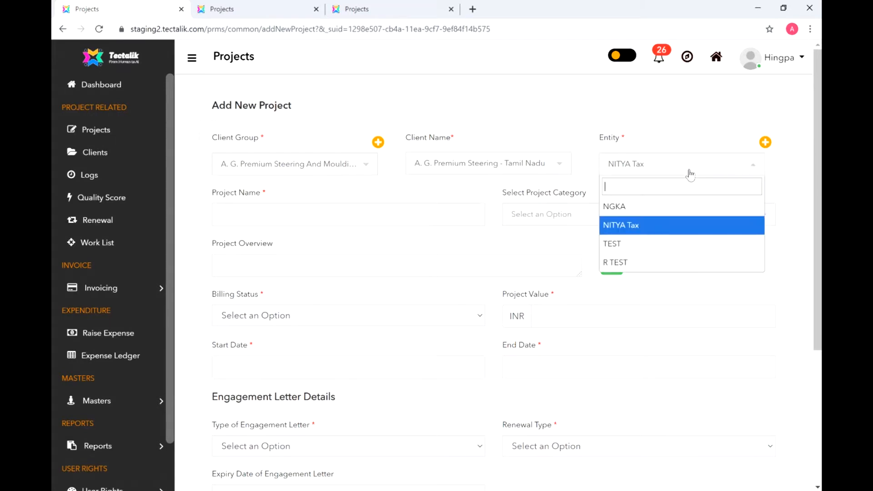
left_click(690, 174)
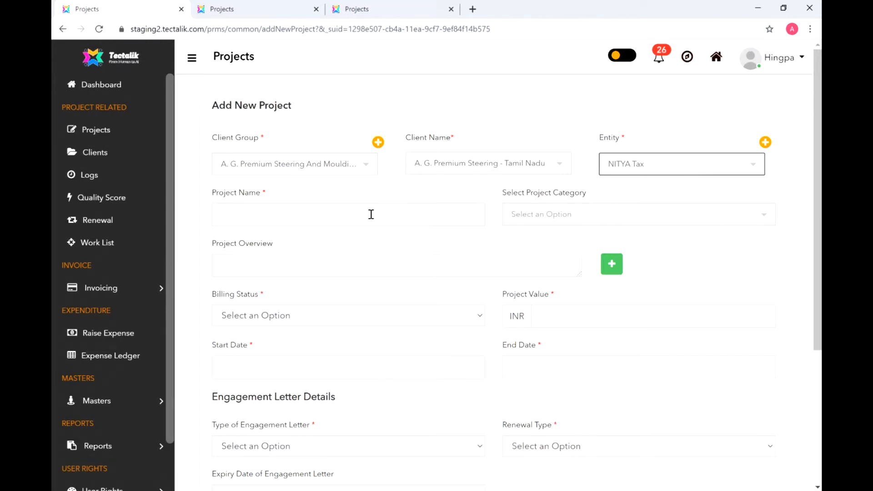
- Name the project 'Retainership' with category Retainership (Compliance)
left_click(301, 218)
type("Retainership")
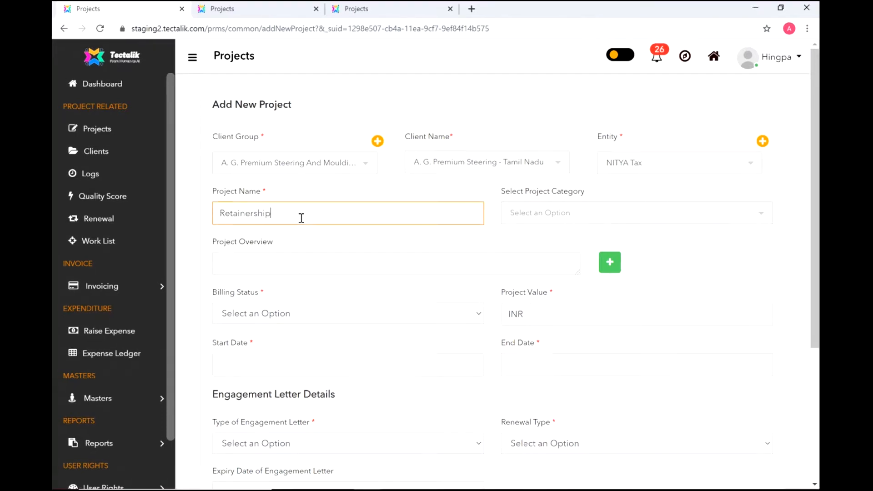
left_click(639, 214)
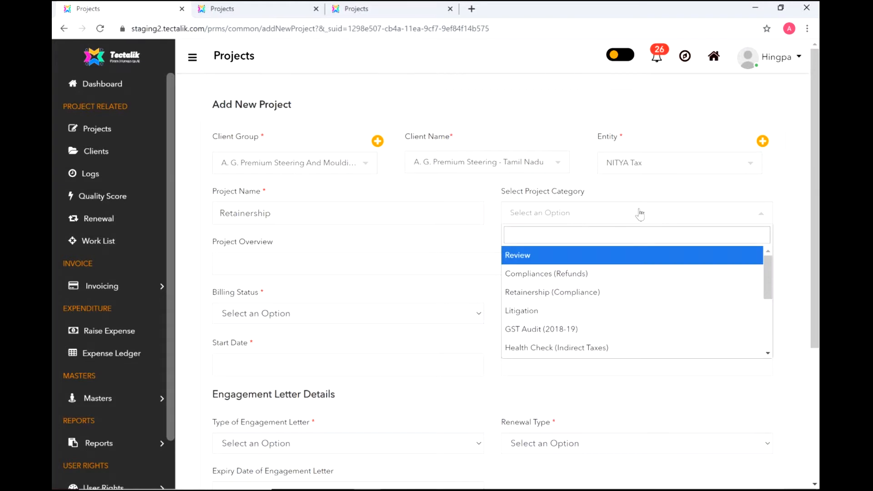
scroll(623, 316, "down", 1)
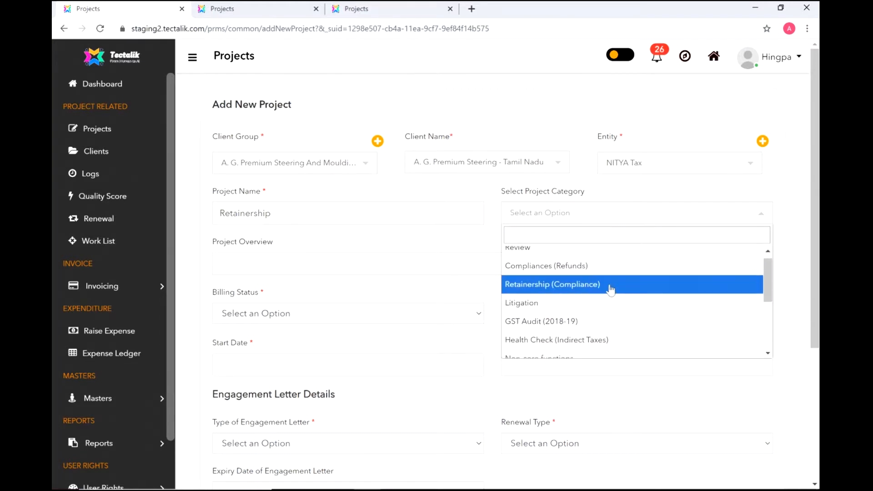
left_click(610, 287)
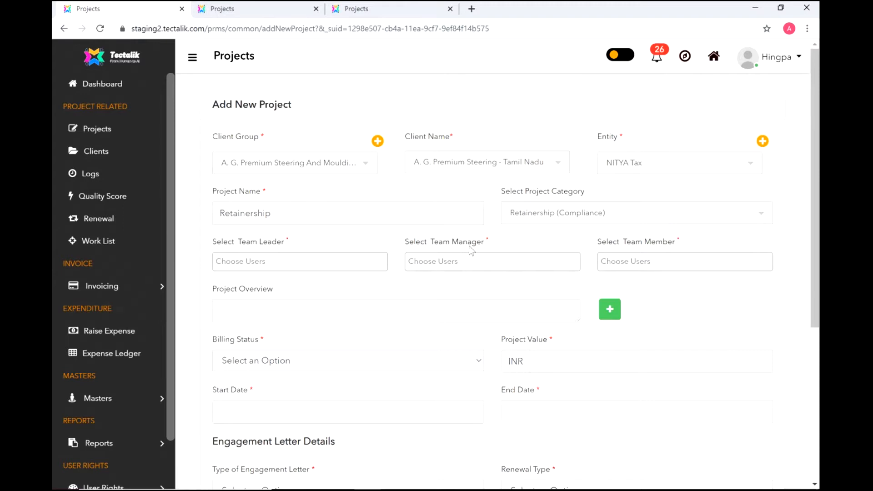
- Assign the team leader and team manager, and add the user matching 'ay' as team member
left_click(290, 261)
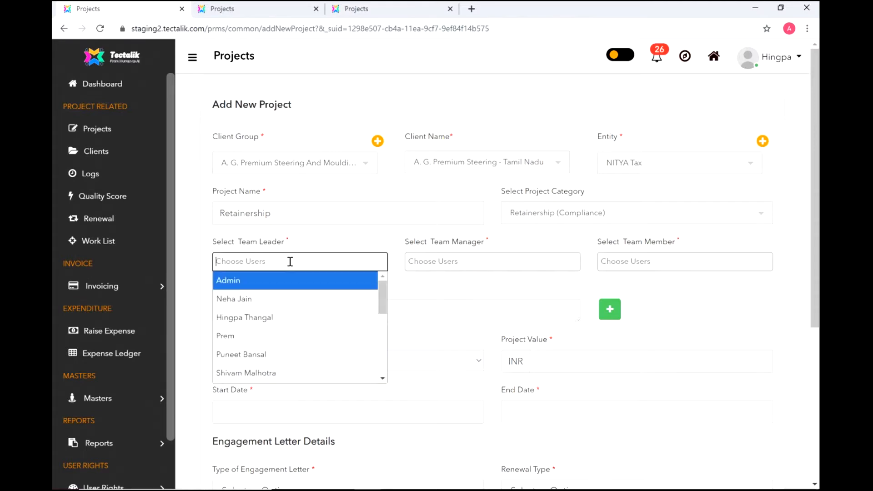
left_click(289, 356)
left_click(471, 263)
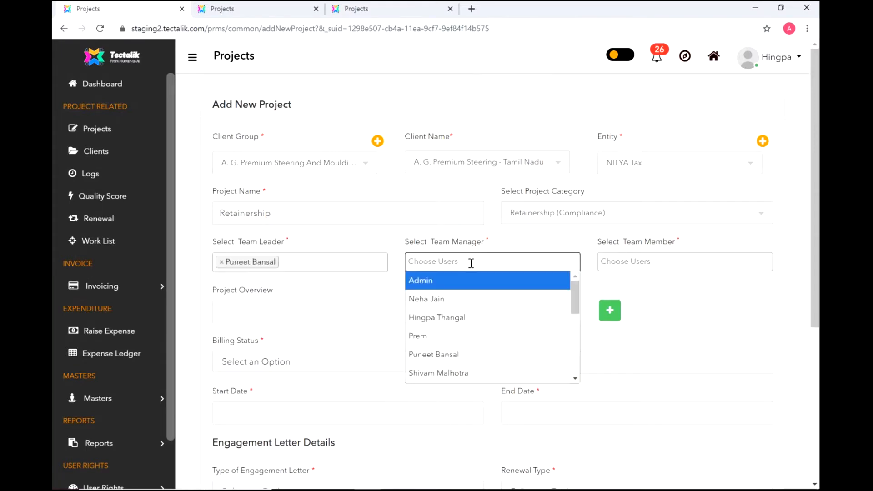
left_click(478, 317)
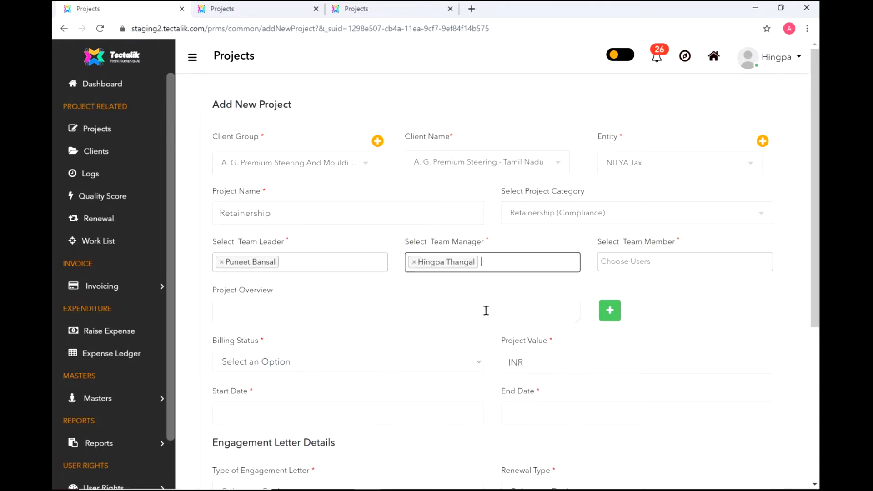
left_click(665, 260)
type("ay")
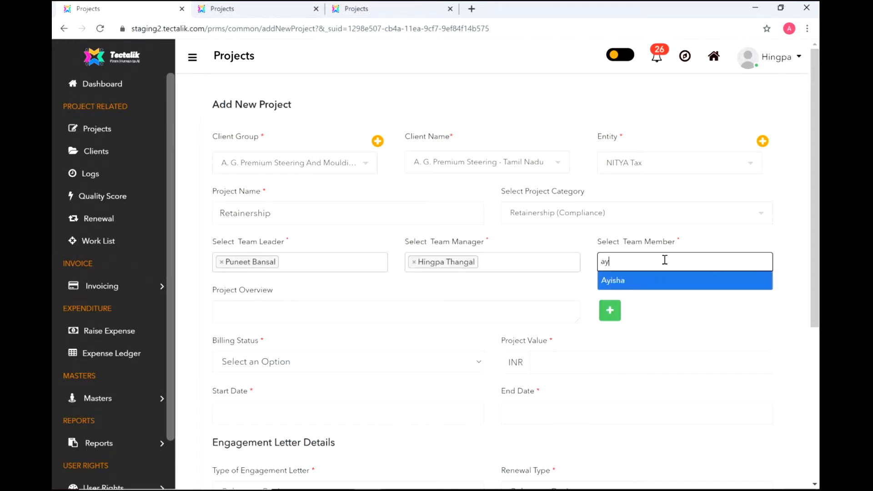
key("BackSpace")
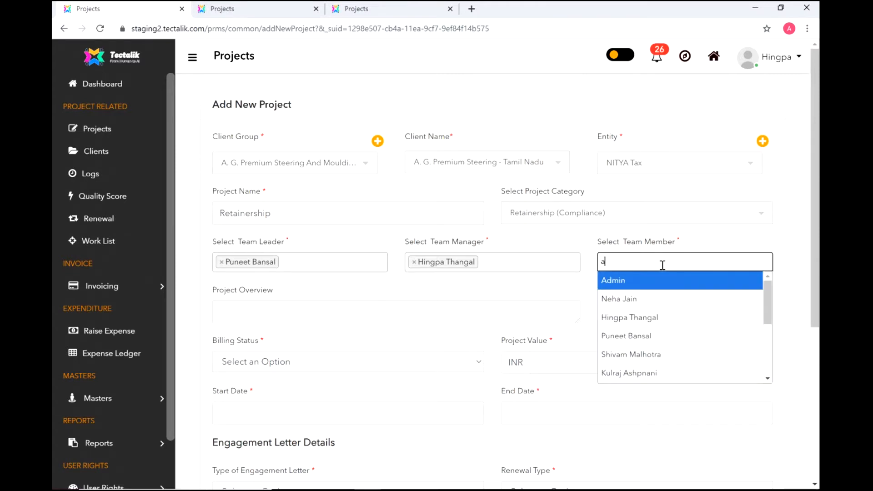
key("BackSpace")
type("ay")
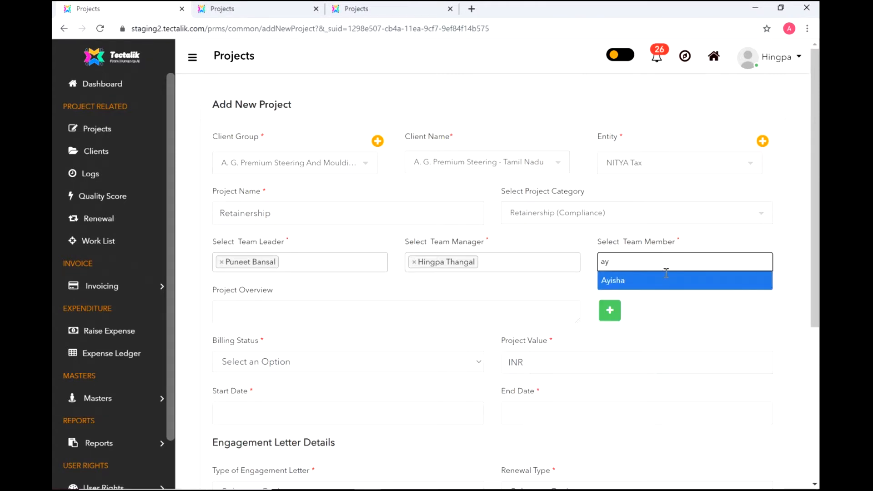
left_click(673, 284)
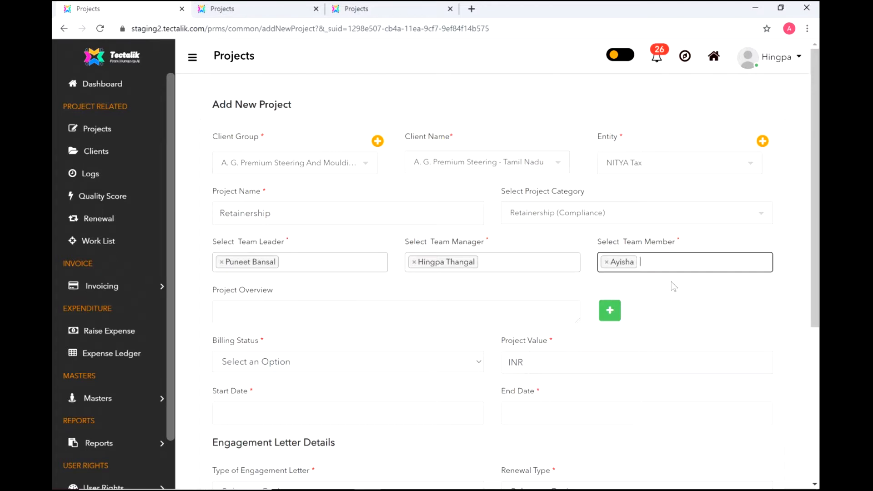
left_click(341, 313)
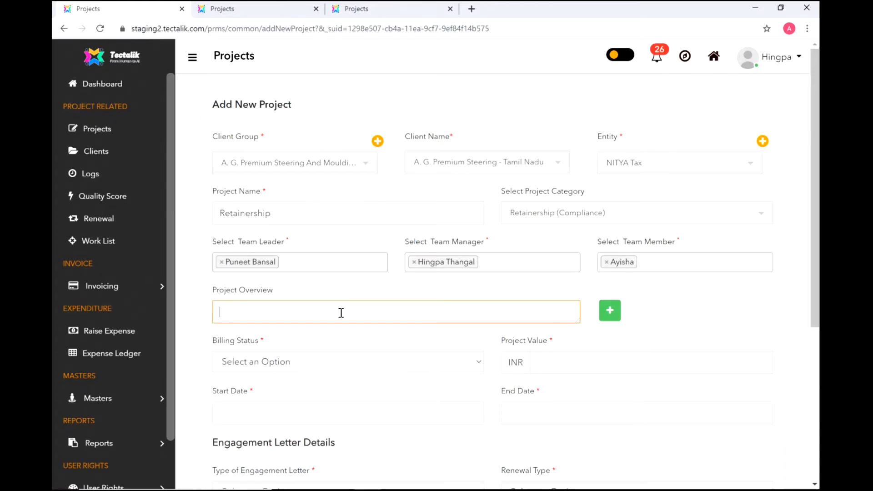
- Add two overview entries: 'Description of the project' and 'Description of the project 2'
type("Description of the project")
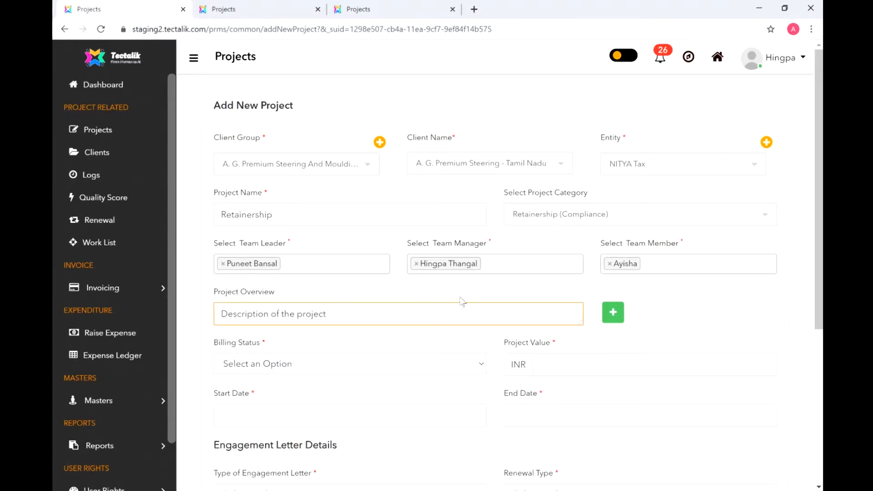
left_click(613, 312)
left_click(468, 345)
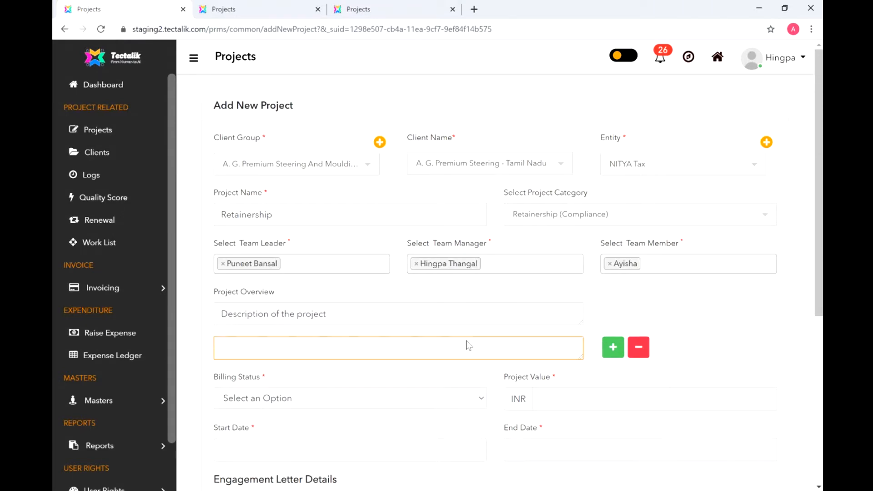
type("Description of the project ")
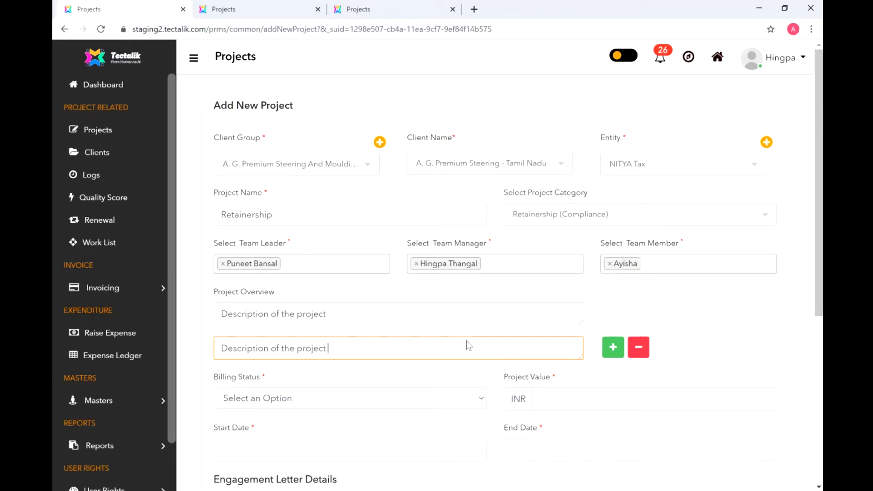
type("2")
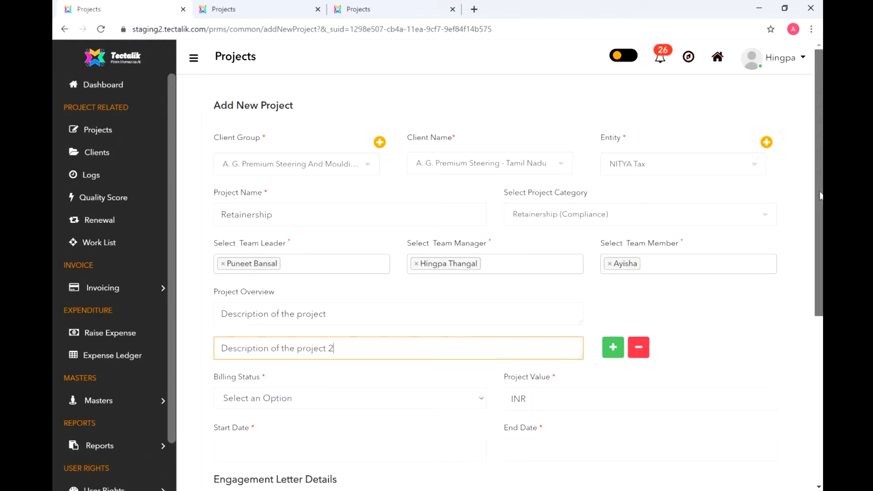
- Enter a project value of 0 and set the billing status to Billable
scroll(496, 273, "down", 2)
scroll(495, 273, "down", 3)
left_click(452, 189)
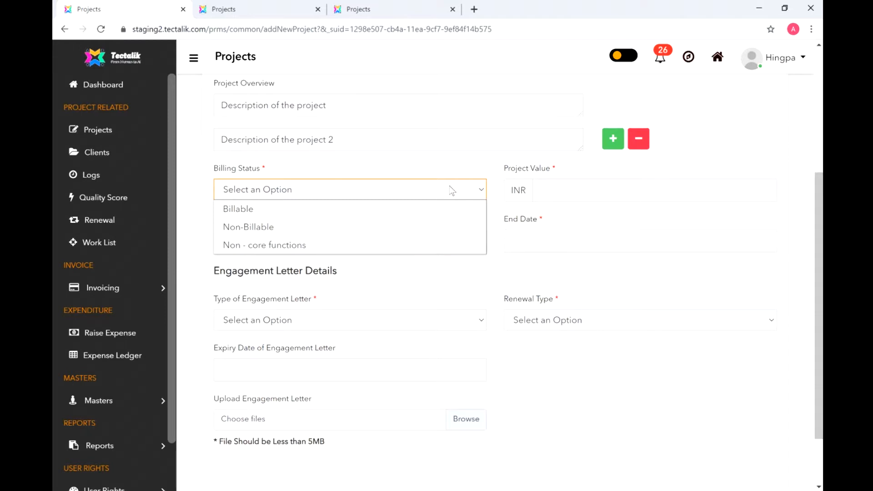
left_click(451, 190)
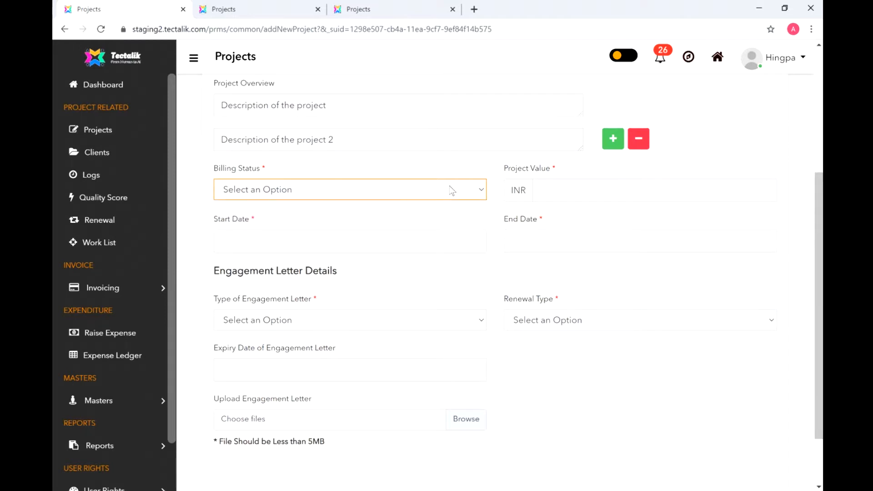
left_click(476, 195)
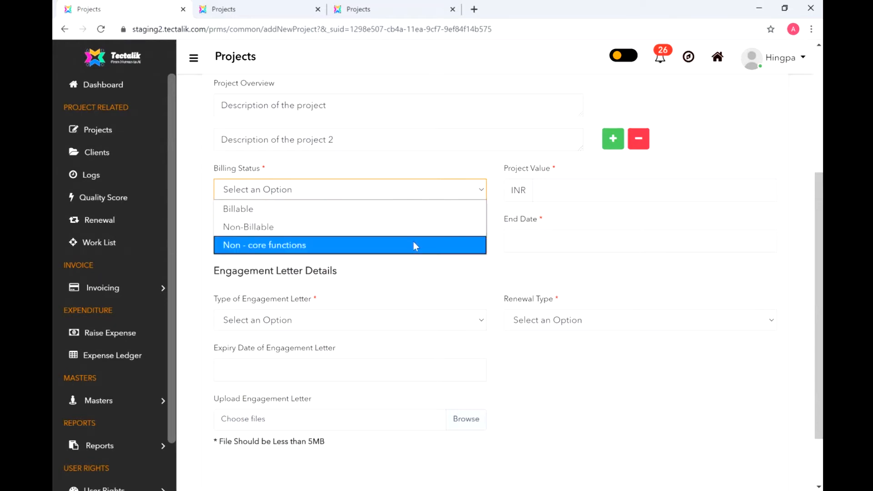
left_click(418, 227)
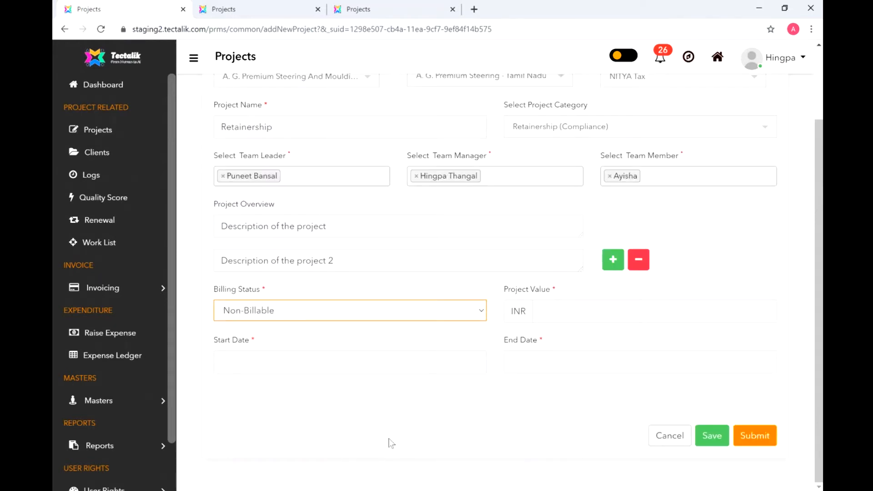
left_click(581, 314)
type("0")
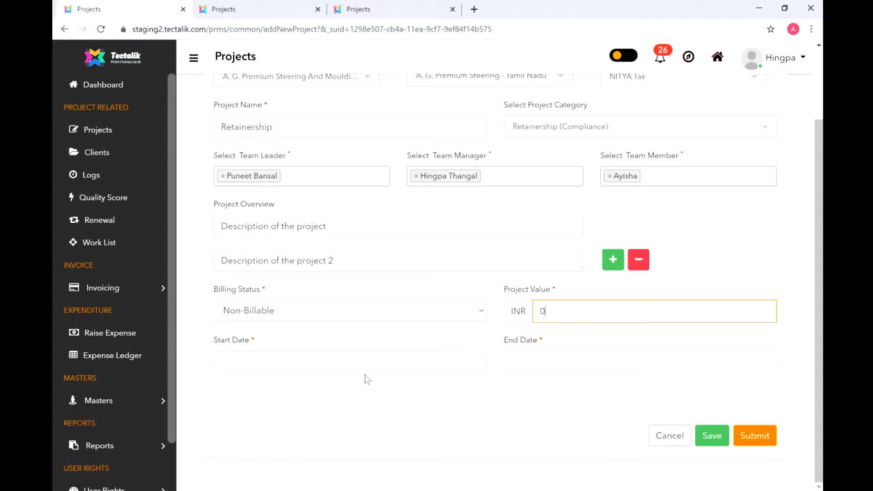
left_click(464, 313)
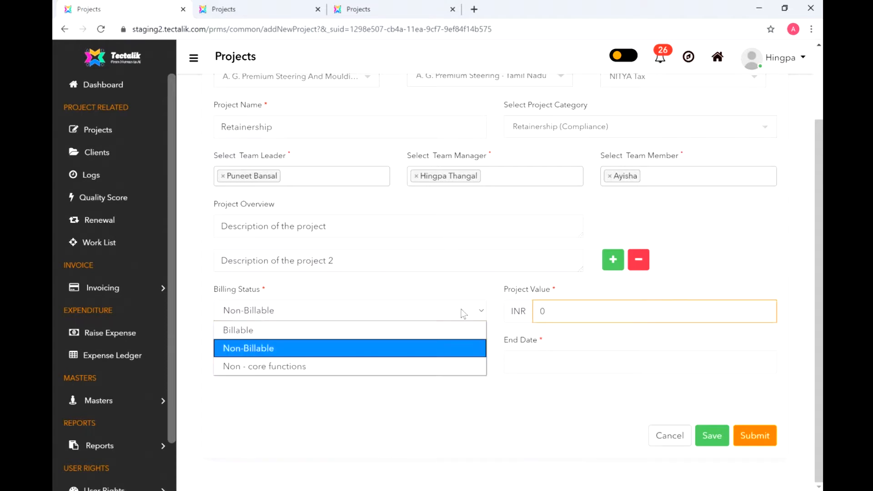
left_click(441, 330)
scroll(445, 329, "down", 3)
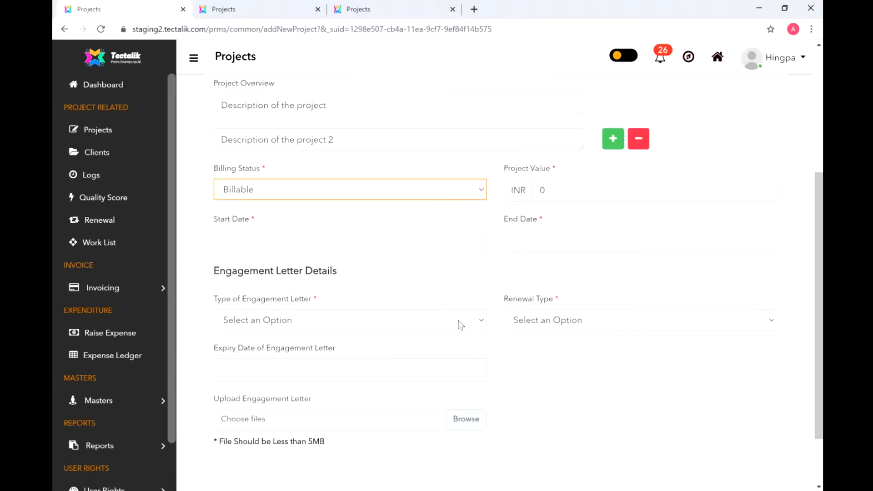
- Set the project start date to 10 August 2020
left_click(415, 241)
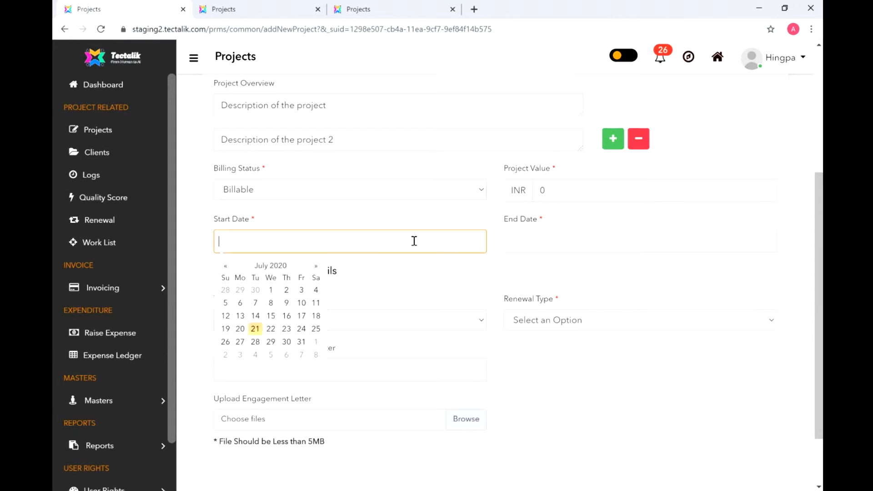
left_click(316, 266)
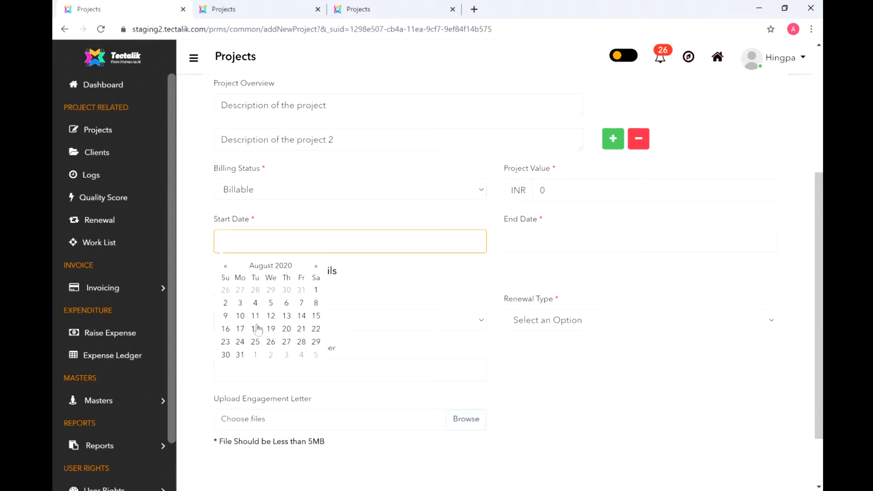
left_click(241, 316)
- Set the project end date to 31 March 2021
left_click(572, 244)
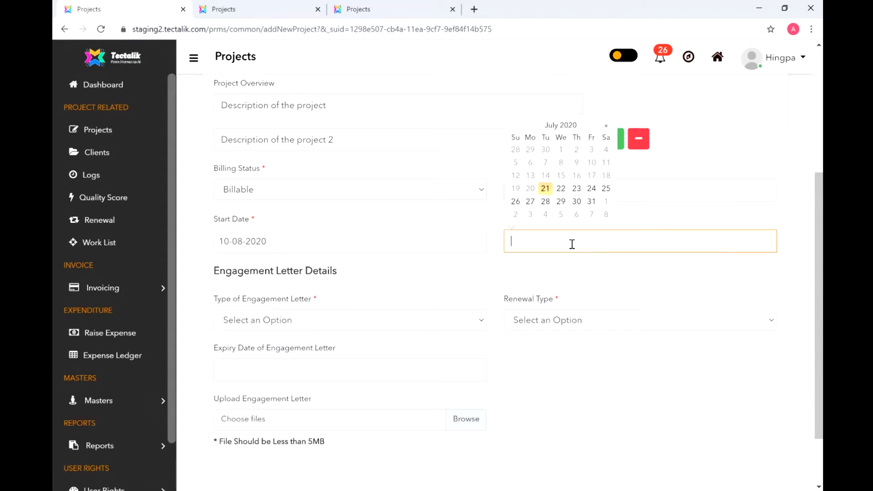
left_click(605, 126)
left_click(606, 127)
left_click(606, 127)
left_click(606, 127)
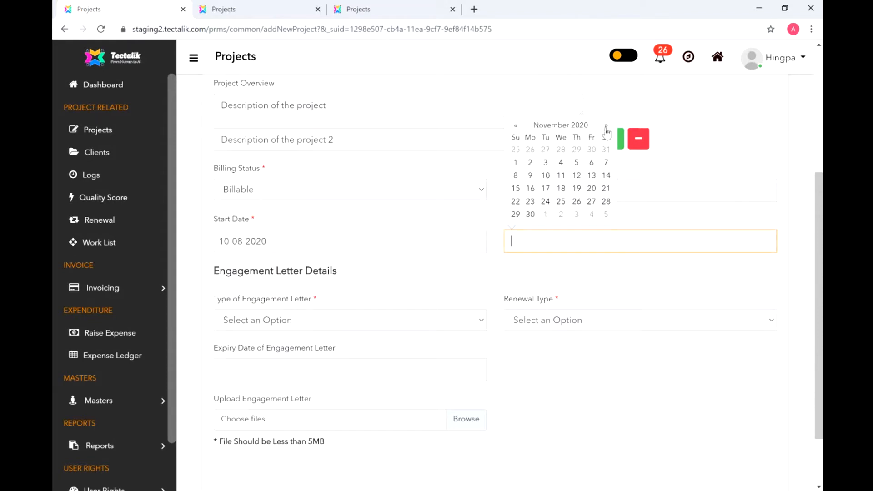
left_click(606, 127)
left_click(605, 127)
left_click(605, 127)
left_click(606, 127)
left_click(561, 201)
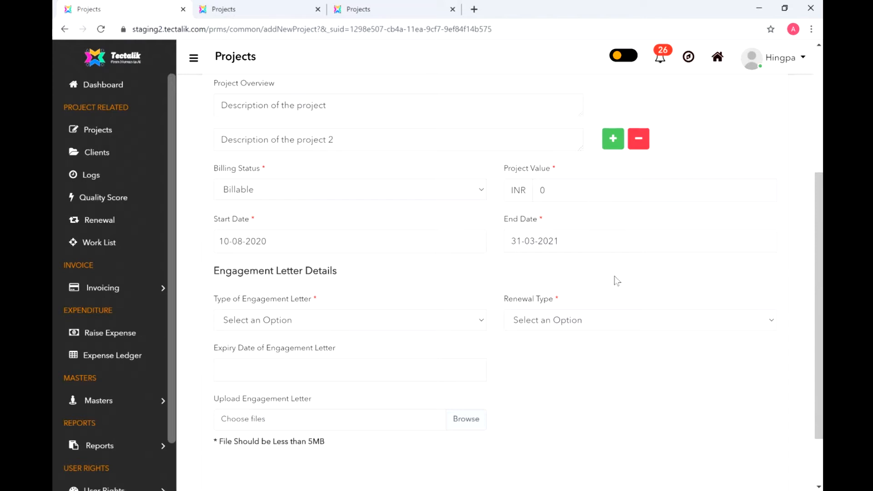
- Attach Website changes.docx as the engagement letter file
left_click(457, 322)
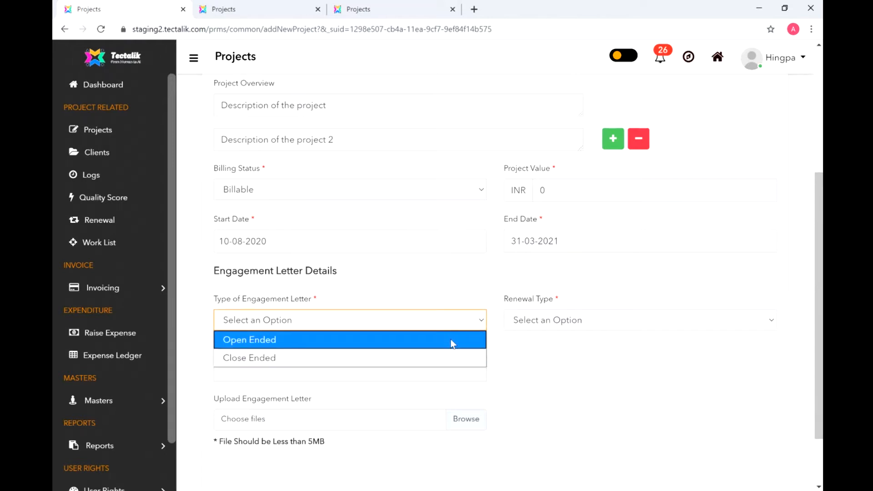
left_click(453, 341)
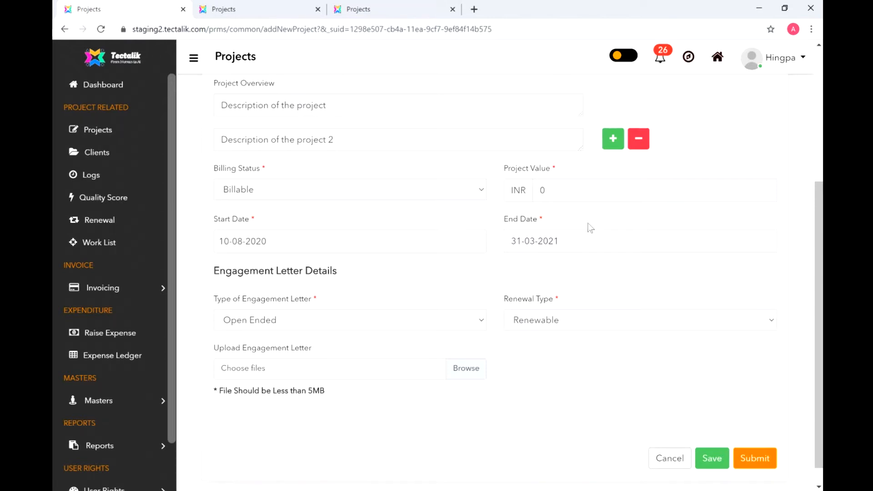
left_click(472, 372)
left_click(201, 162)
left_click(310, 236)
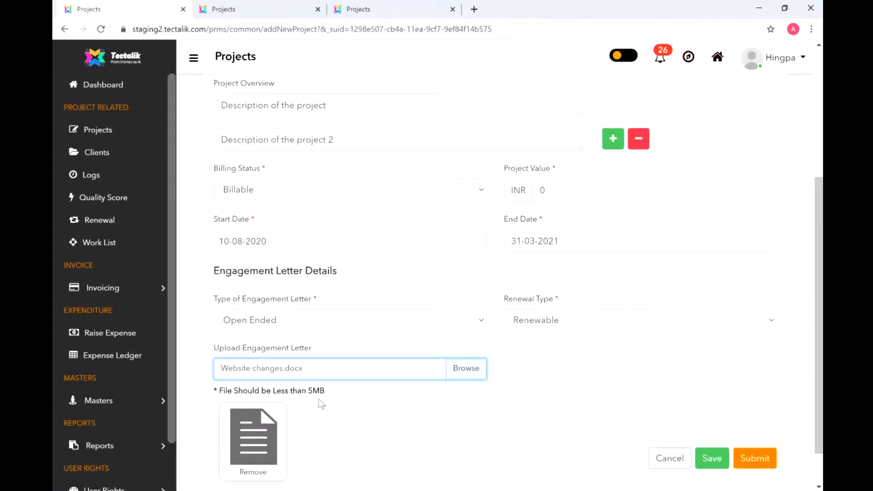
- Set the engagement letter type to Close Ended and the renewal type to Renewable
left_click(194, 57)
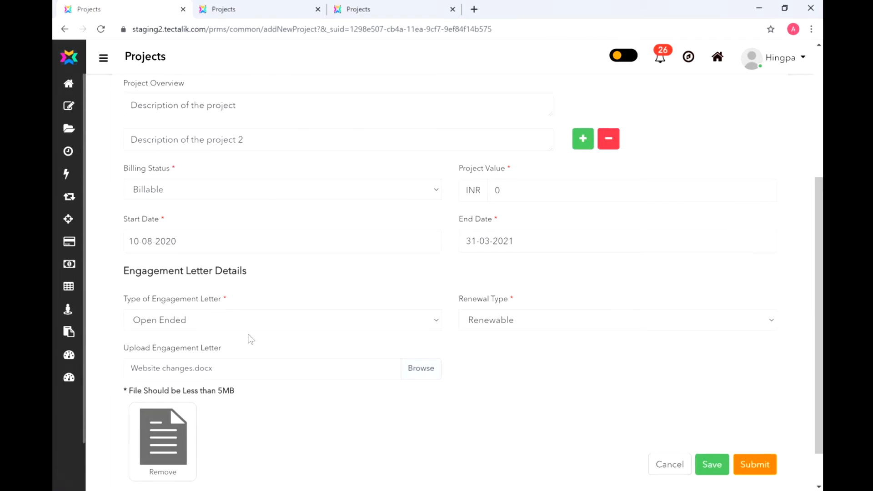
scroll(819, 318, "down", 1)
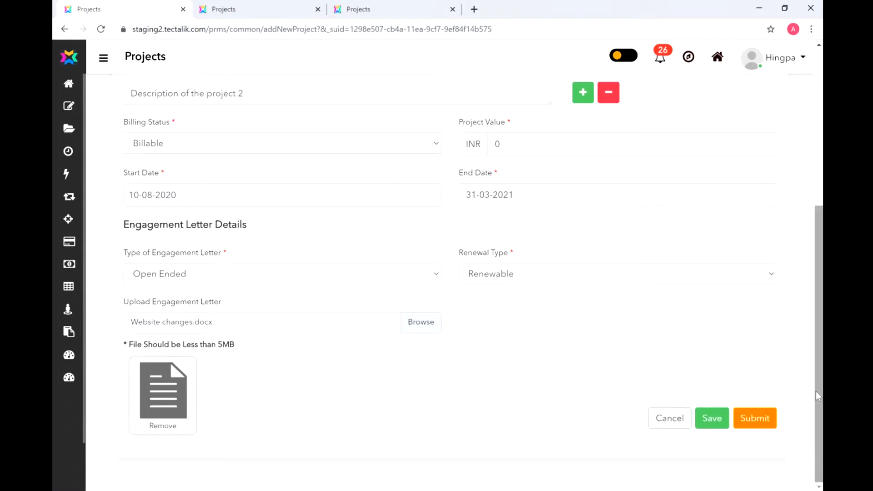
left_click_drag(816, 391, 815, 239)
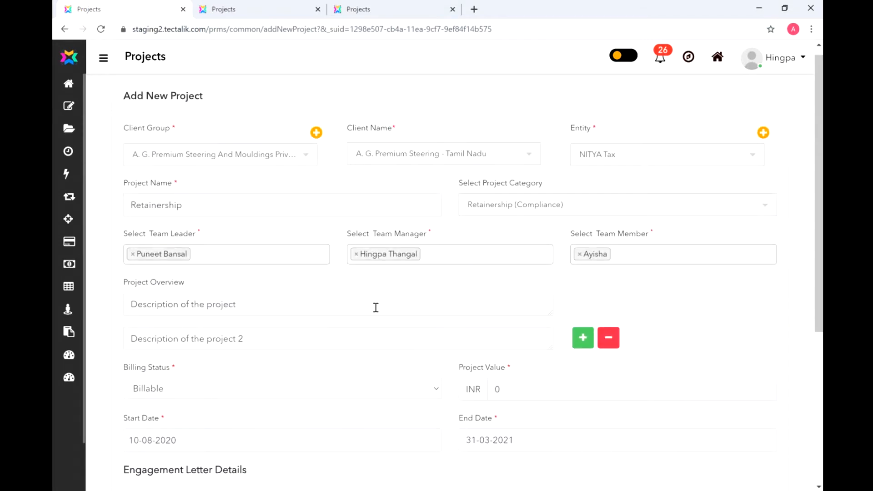
left_click_drag(819, 218, 819, 342)
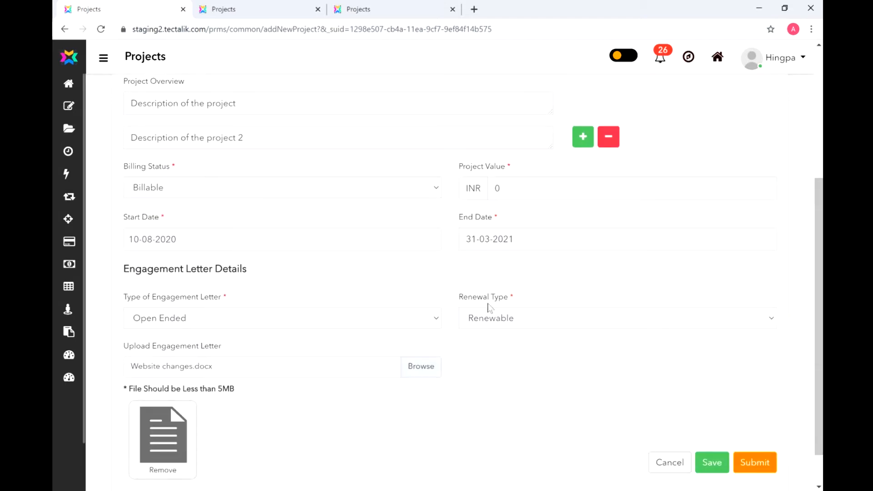
left_click(427, 318)
left_click(399, 355)
left_click(602, 322)
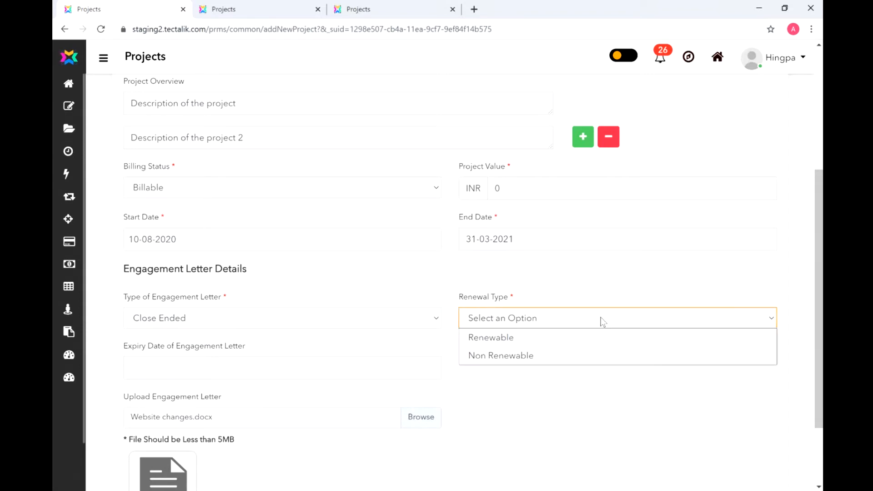
left_click(594, 357)
left_click(361, 367)
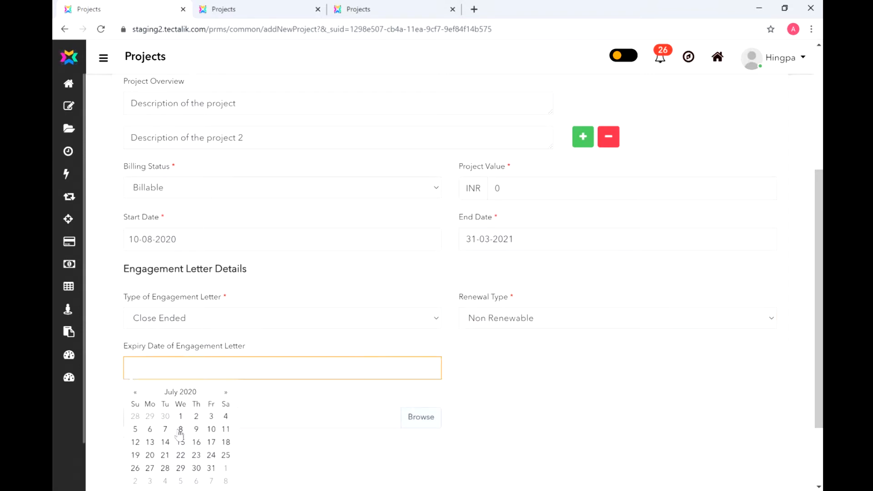
left_click(455, 369)
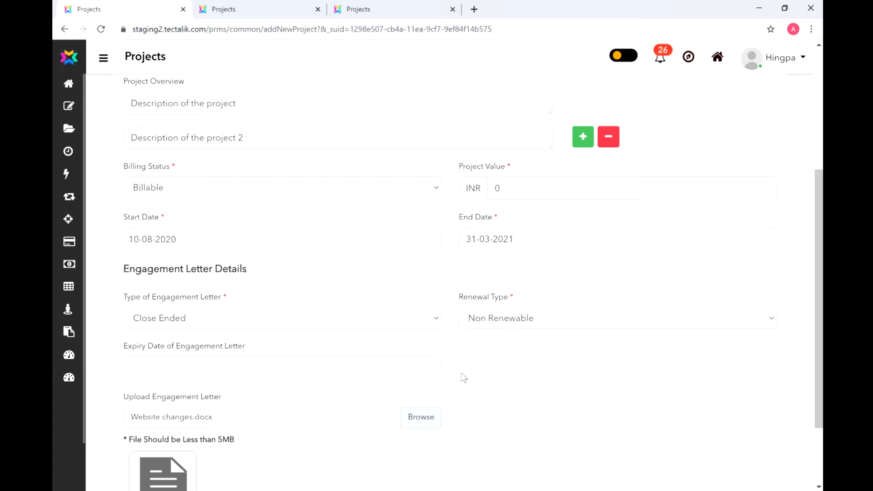
left_click(613, 317)
left_click(605, 336)
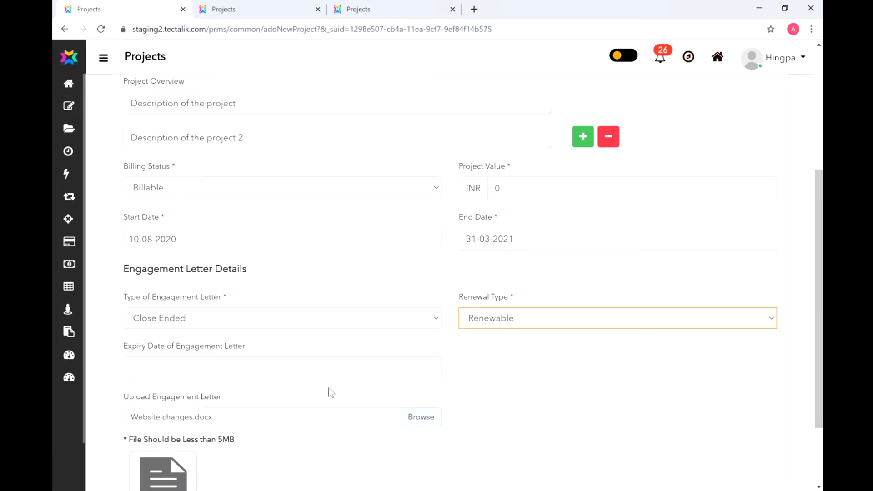
- Set the engagement letter expiry date to 31 March 2021
left_click(330, 371)
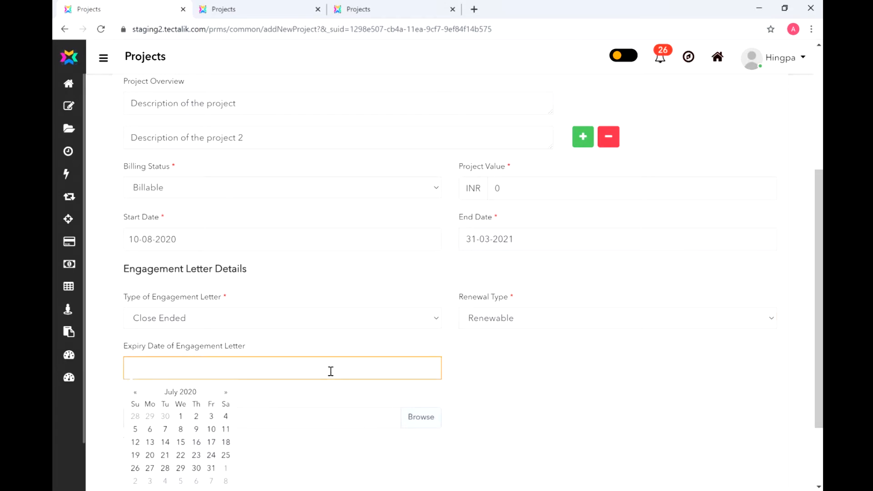
left_click(226, 393)
left_click(226, 392)
left_click(225, 393)
left_click(226, 393)
left_click(225, 392)
left_click(224, 394)
left_click(224, 393)
left_click(224, 394)
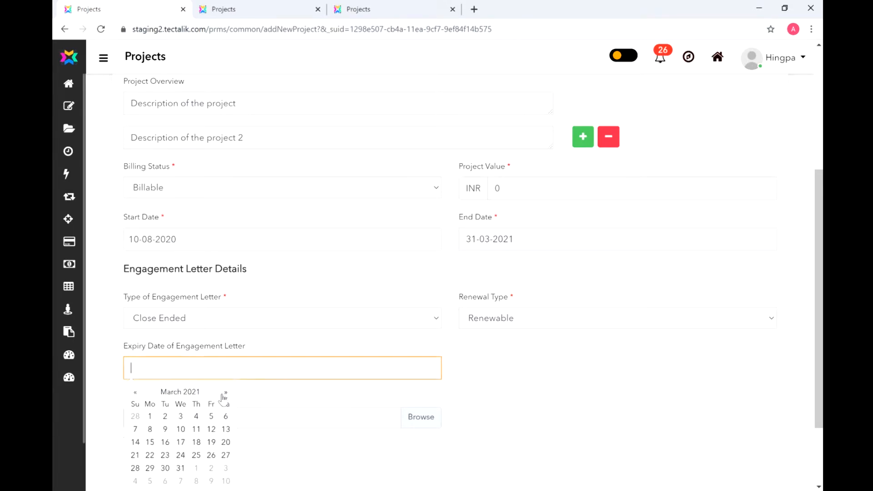
left_click(180, 468)
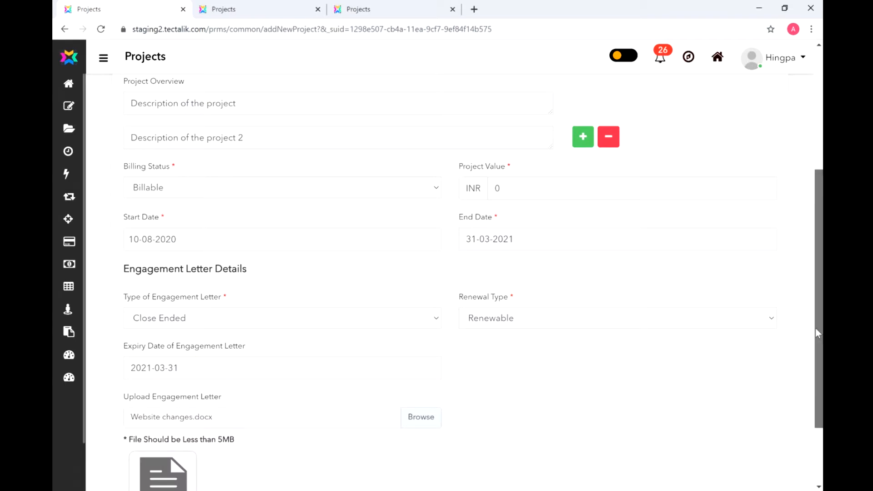
scroll(816, 328, "down", 1)
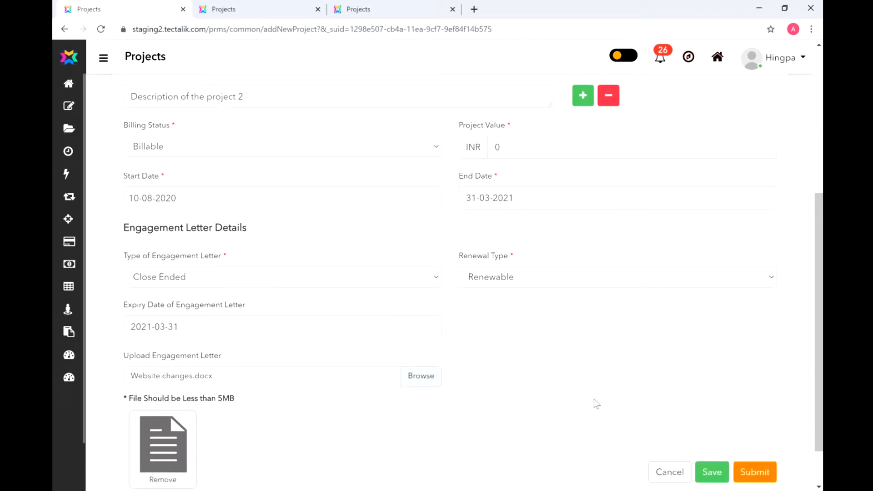
scroll(821, 352, "down", 2)
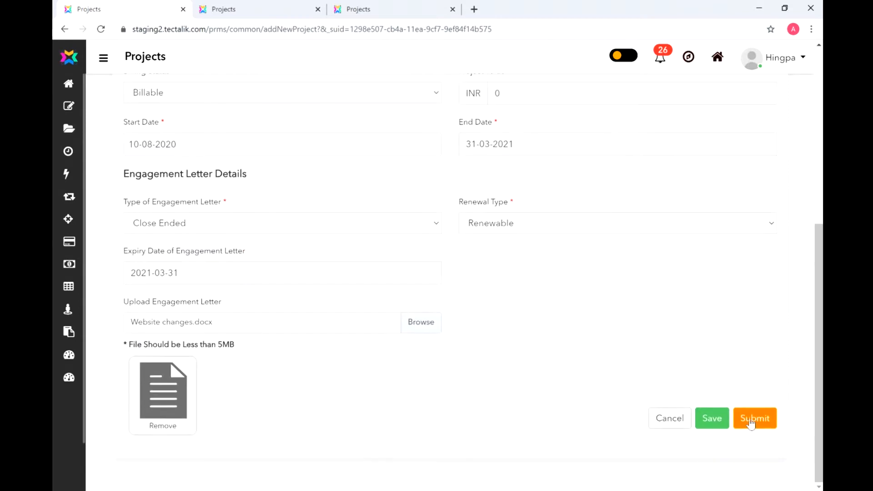
- Set the project value to 500,000 and save the Retainership project
left_click(712, 419)
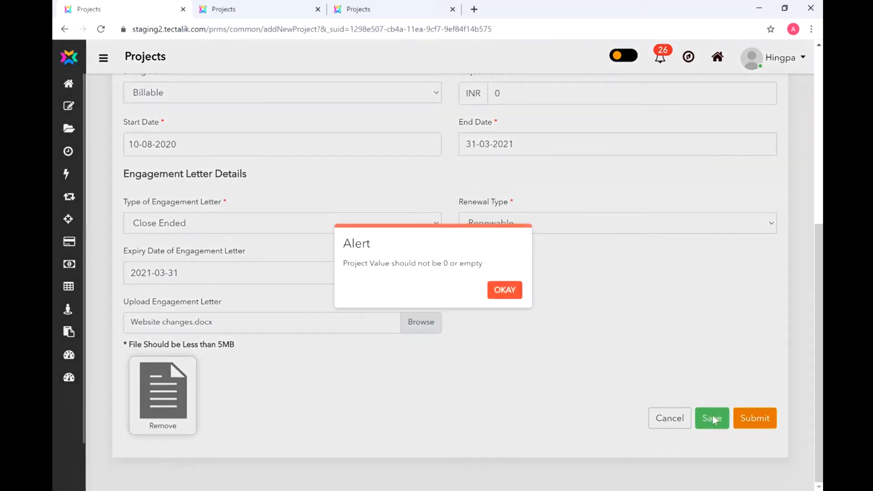
left_click(504, 290)
left_click(505, 94)
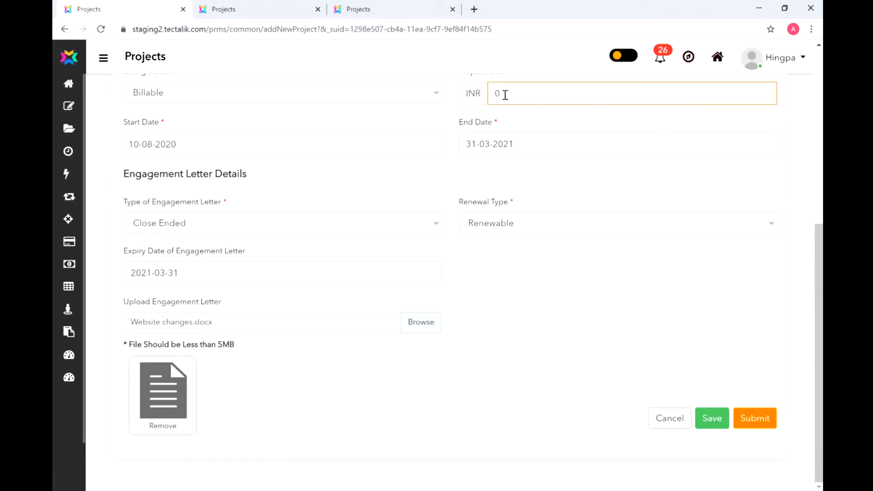
type("500000")
left_click(712, 419)
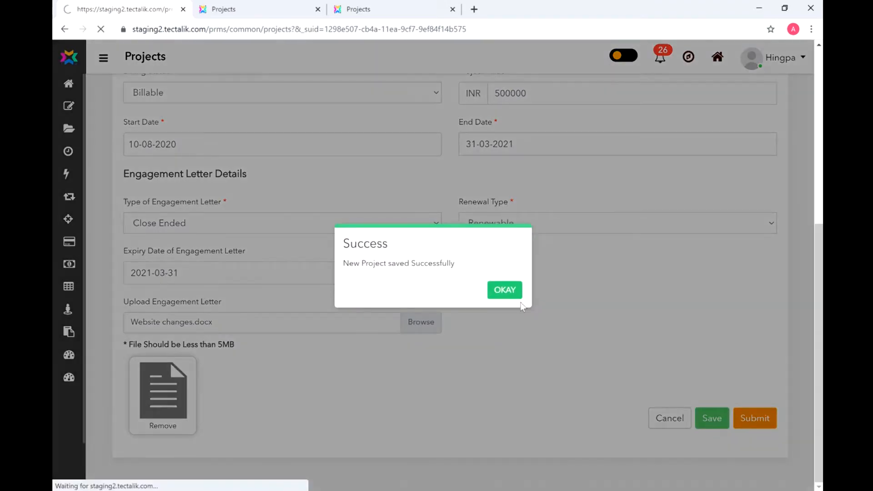
left_click(506, 291)
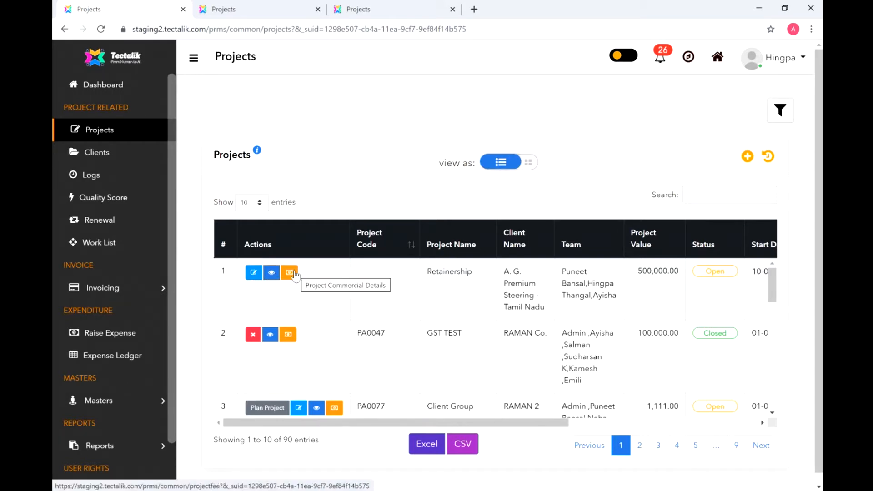
- Reopen the Retainership project and change its value to 600,000
left_click(254, 272)
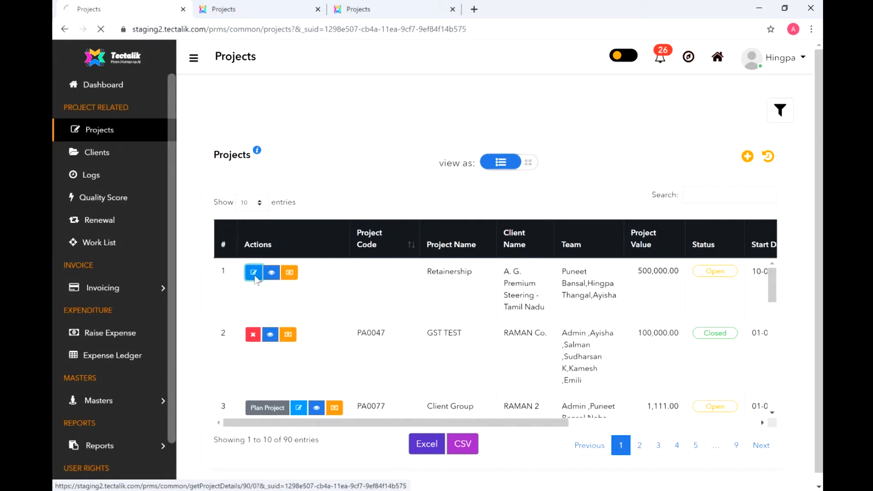
left_click_drag(820, 207, 811, 360)
left_click_drag(350, 223, 220, 237)
type("600000")
left_click(685, 316)
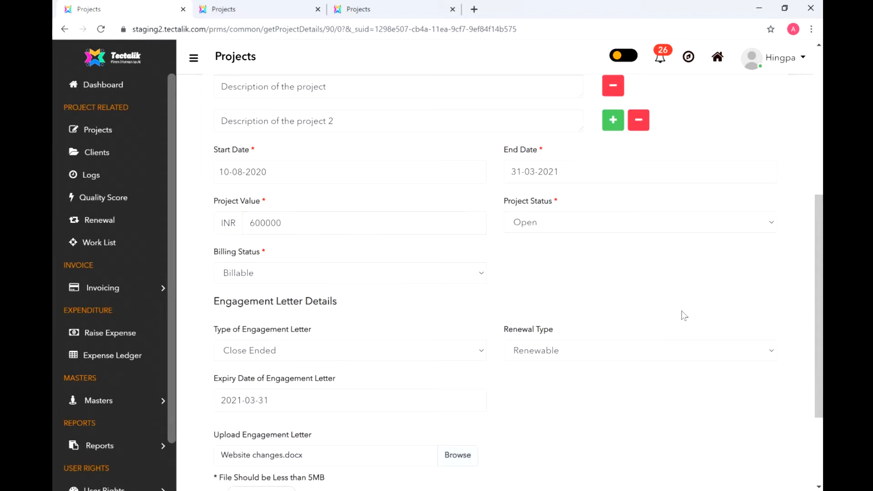
- Attach 2 brands_2.jfif as a second engagement letter file and submit the project
scroll(685, 316, "down", 3)
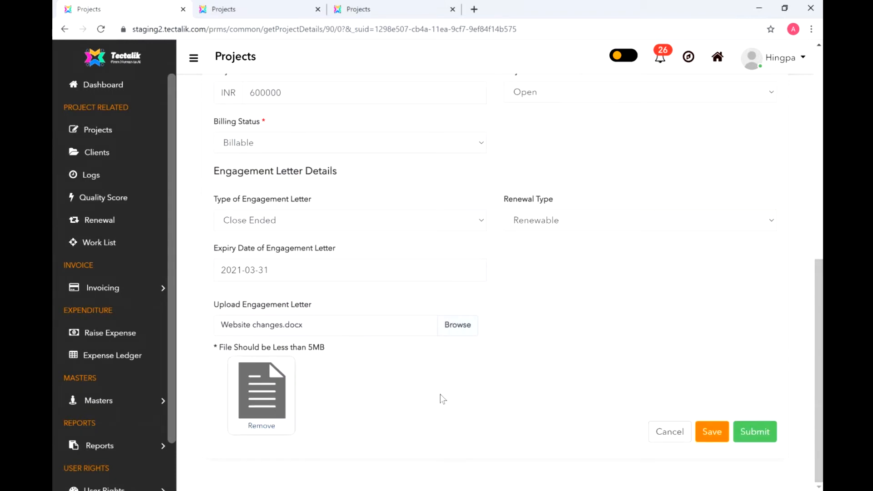
left_click(470, 325)
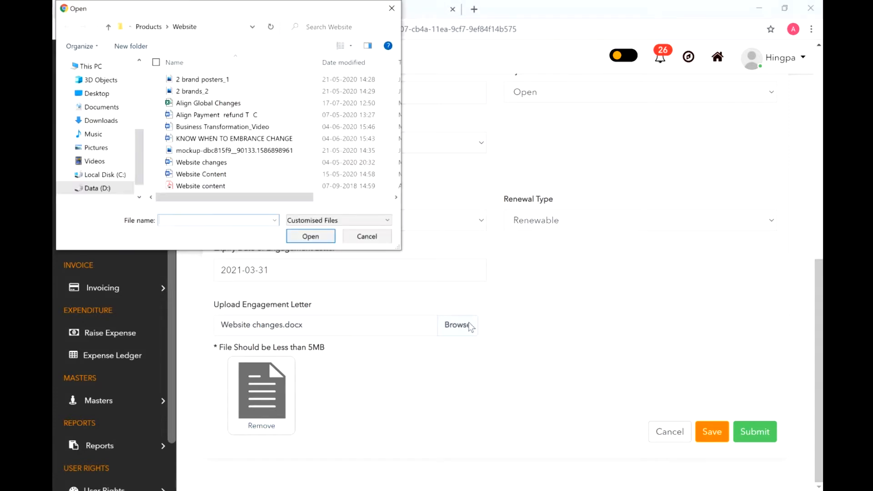
double_click(234, 92)
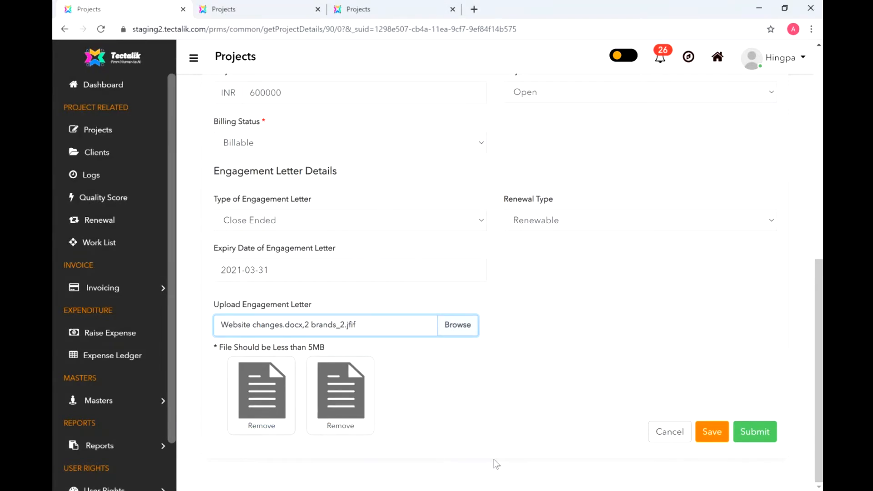
left_click(753, 433)
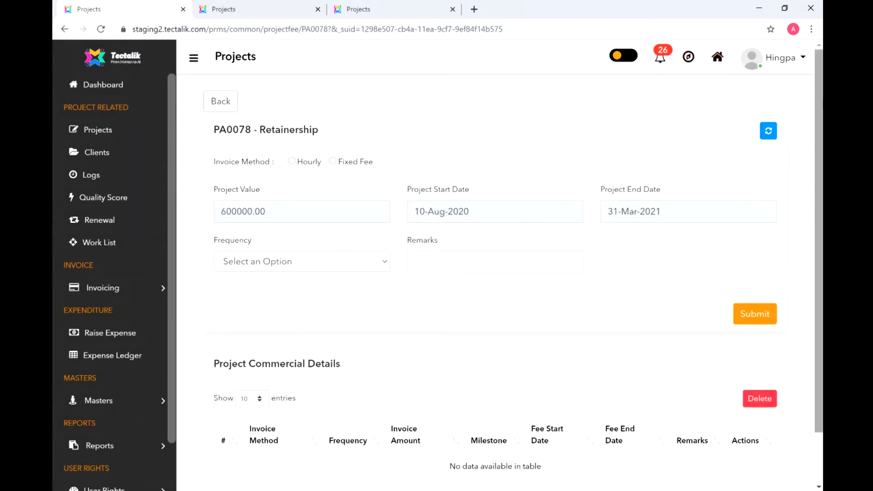
- Choose Fixed Fee as the invoice method with a One Time billing frequency
left_click_drag(821, 129, 822, 271)
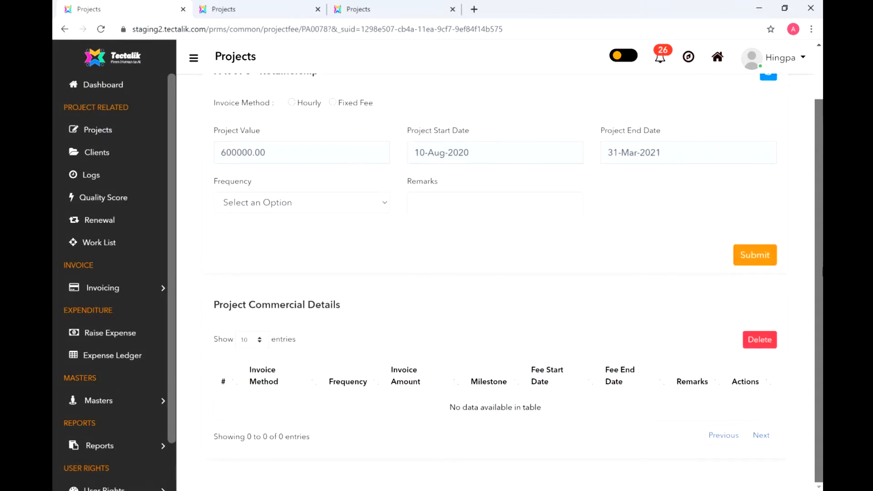
left_click_drag(817, 213, 817, 170)
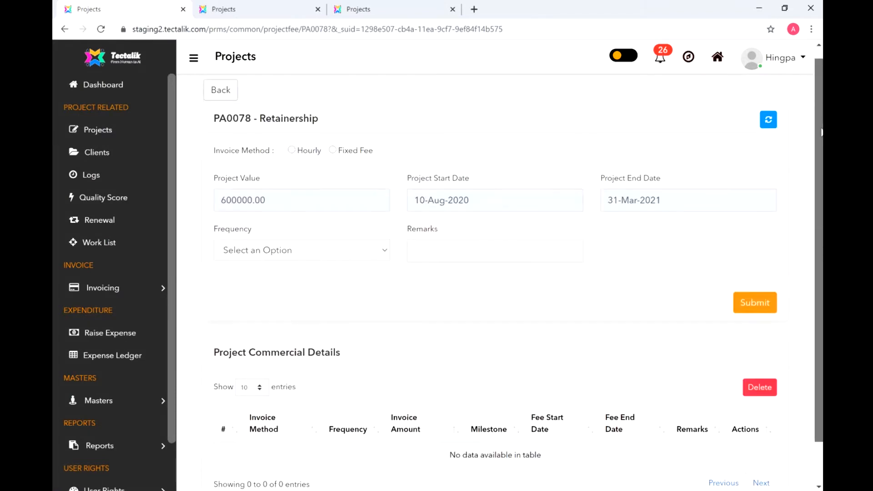
left_click(373, 263)
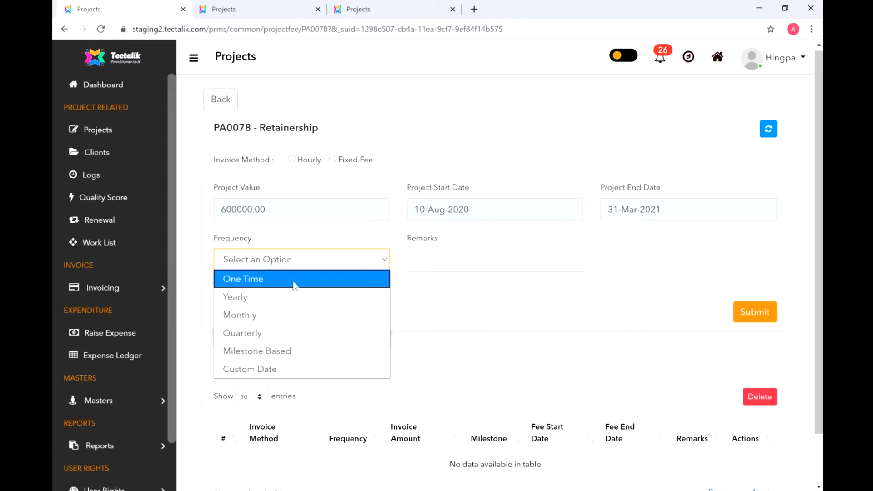
left_click(377, 258)
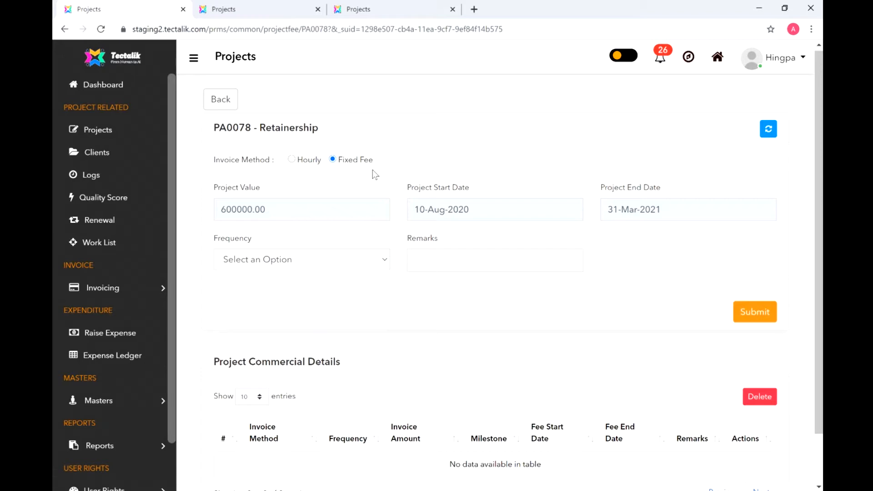
scroll(325, 209, "down", 1)
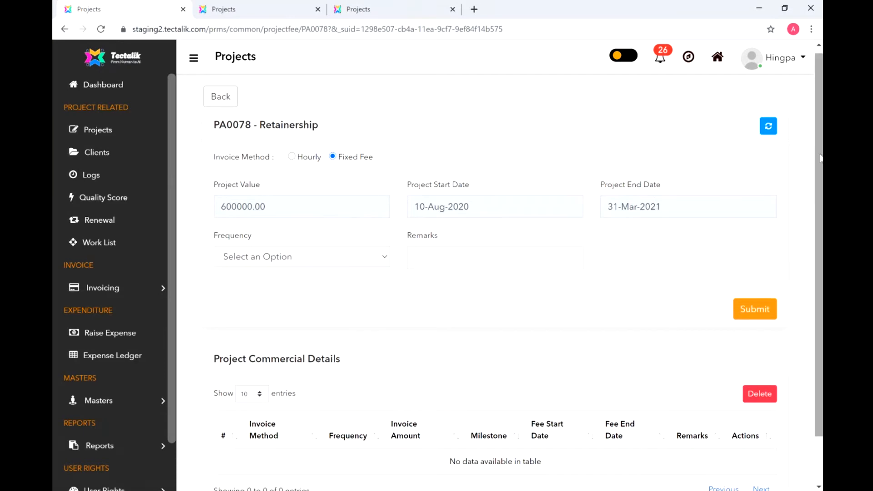
scroll(820, 158, "down", 1)
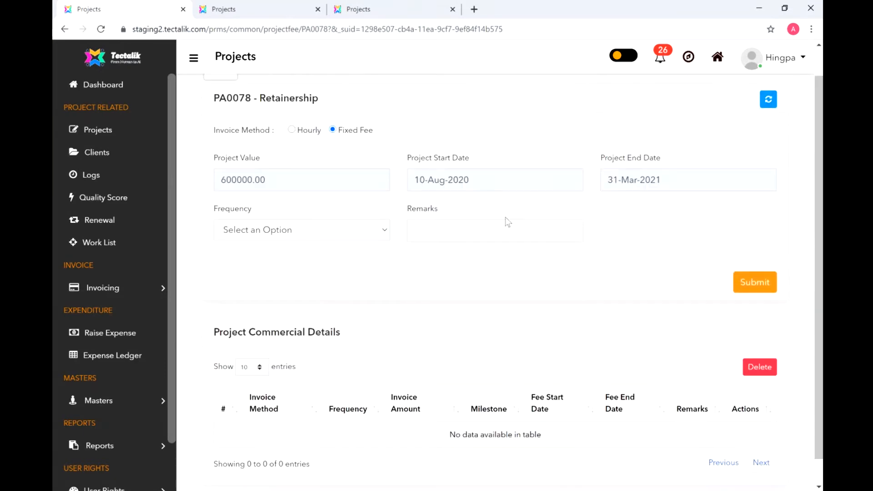
left_click(361, 237)
left_click(361, 249)
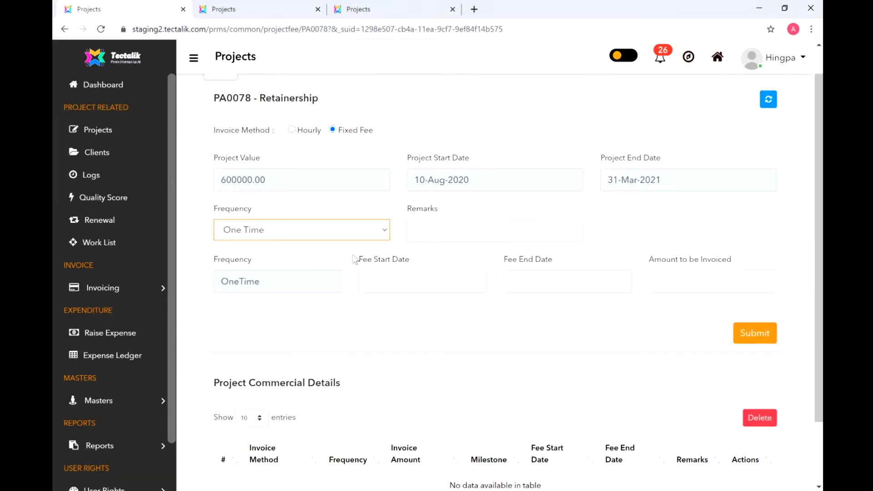
left_click(409, 282)
left_click(637, 229)
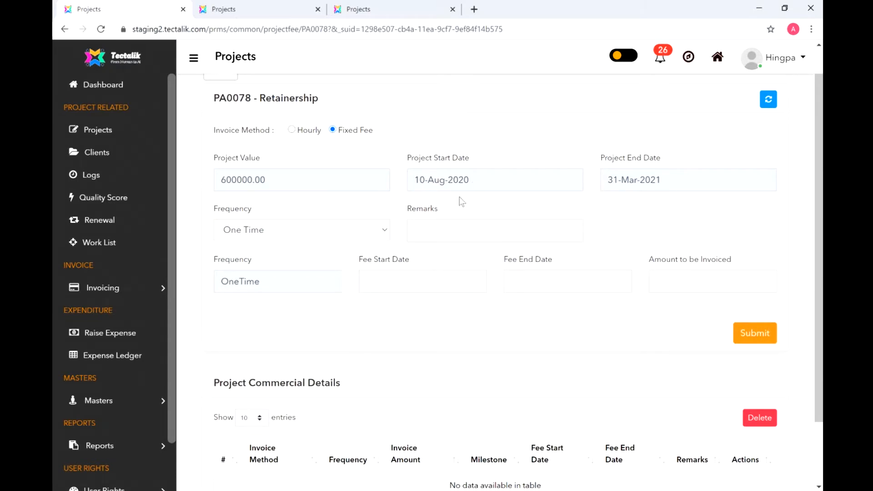
- Set the fee period from 10 August 2020 to 30 September 2020
left_click(408, 281)
left_click(461, 306)
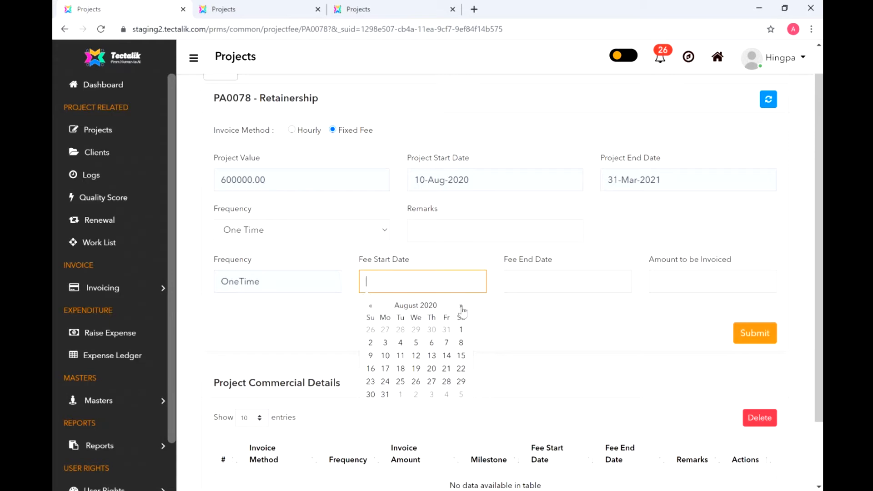
left_click(385, 356)
left_click(565, 285)
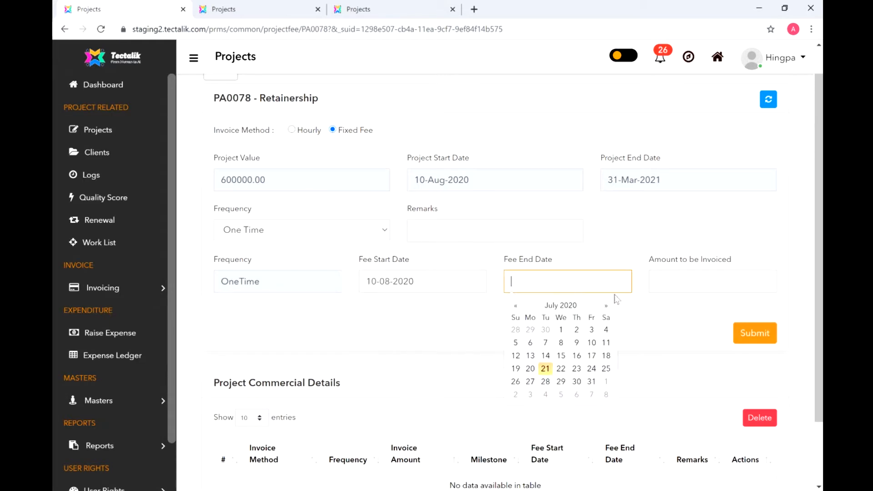
left_click(605, 306)
left_click(606, 306)
left_click(561, 382)
- Enter an invoice amount of 100000 and submit the one-time fee entry
left_click(670, 281)
type("20000")
key("BackSpace")
key("BackSpace")
key("BackSpace")
key("BackSpace")
type("100000")
left_click(745, 339)
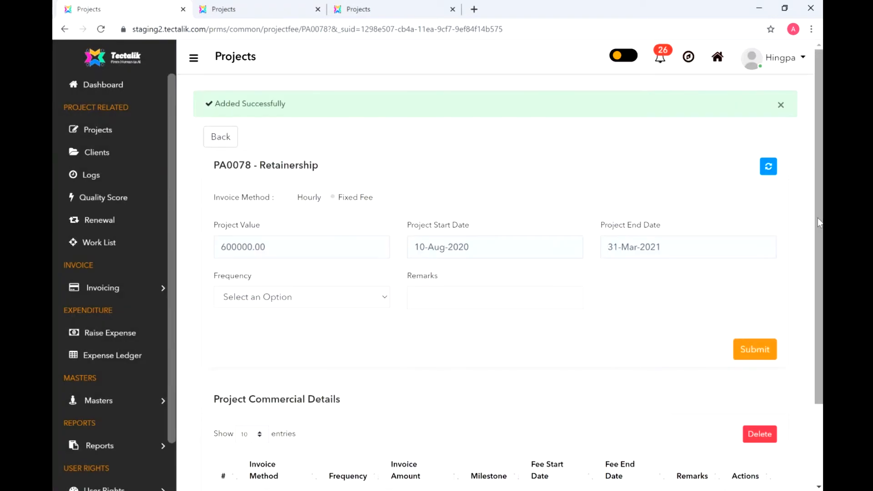
left_click_drag(817, 218, 816, 342)
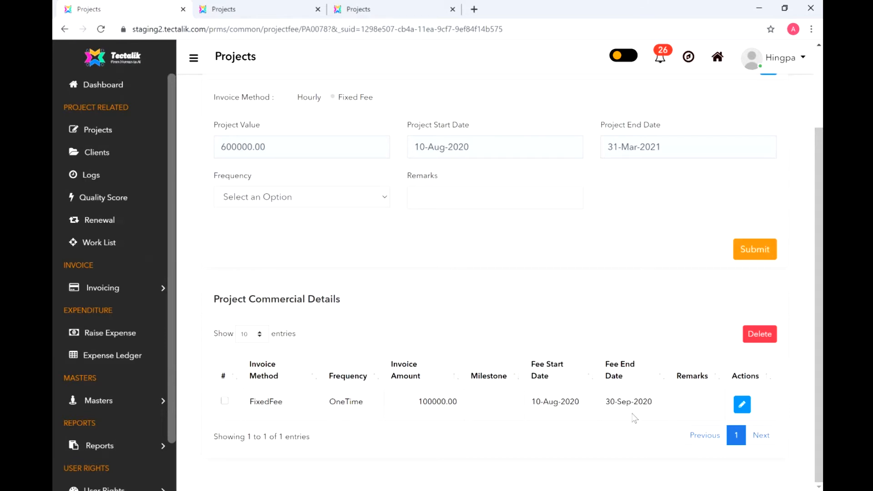
- Add a Quarterly fixed-fee entry of 250000 starting 1 October 2020 and submit it
left_click(353, 200)
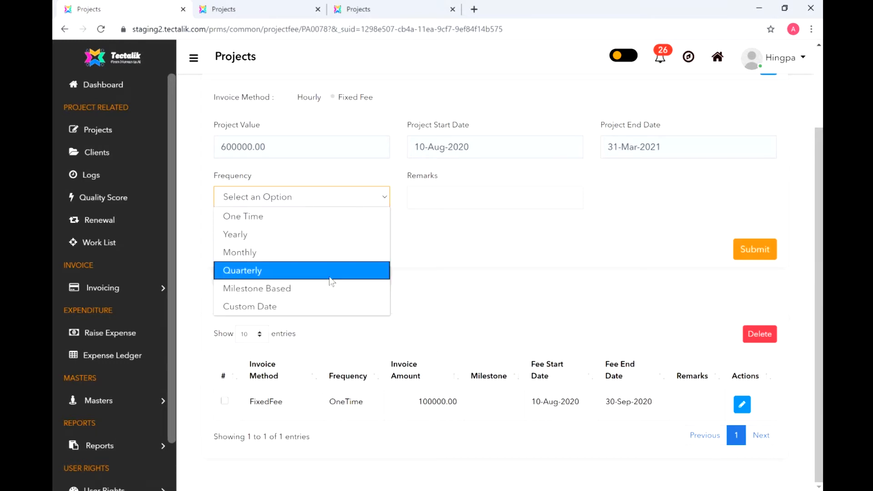
left_click(331, 271)
left_click(477, 248)
left_click(507, 273)
left_click(507, 273)
left_click(481, 298)
left_click(626, 254)
type("10250000")
left_click(746, 302)
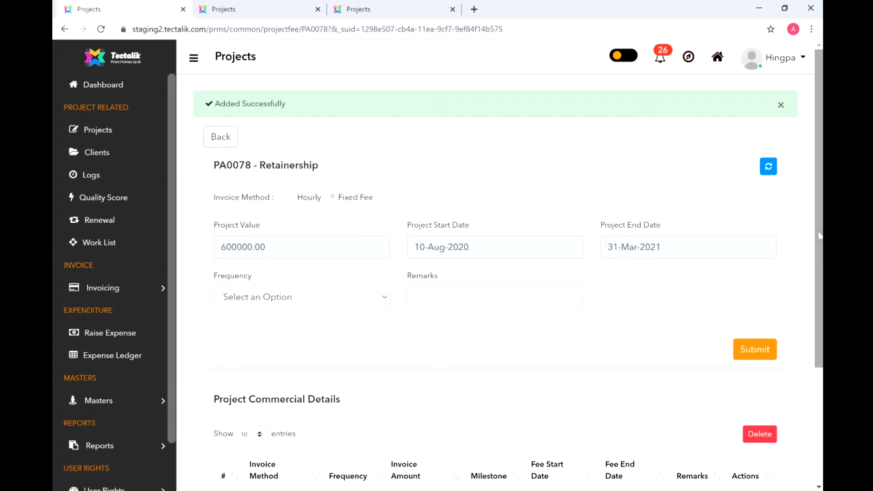
left_click_drag(818, 235, 818, 349)
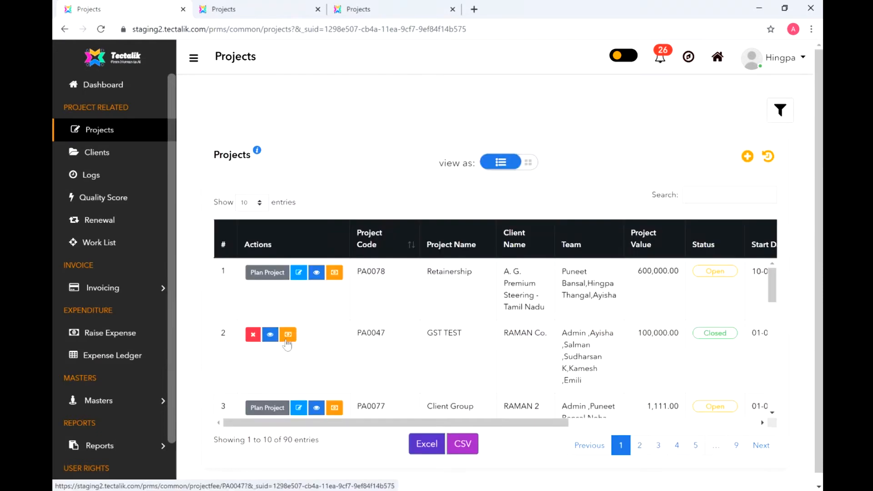
- Set GST TEST's invoice method to Fixed Fee with Milestone Based billing frequency
left_click(287, 339)
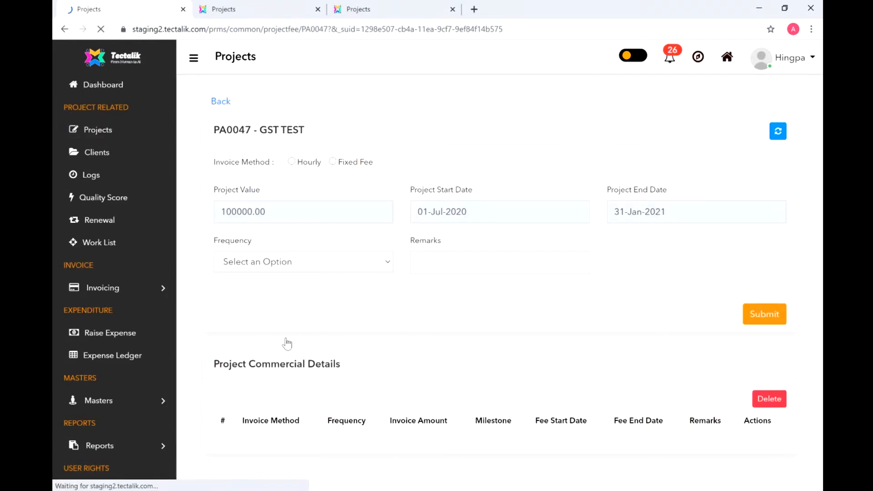
left_click(383, 242)
left_click(334, 340)
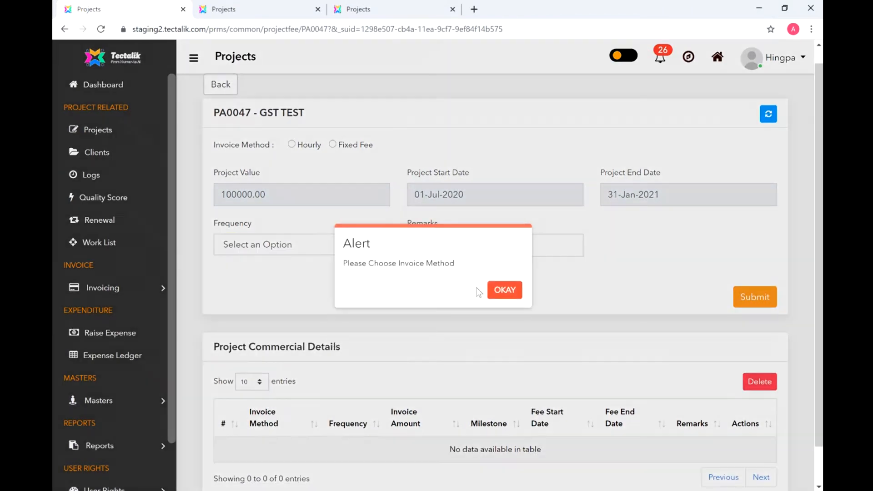
left_click(504, 291)
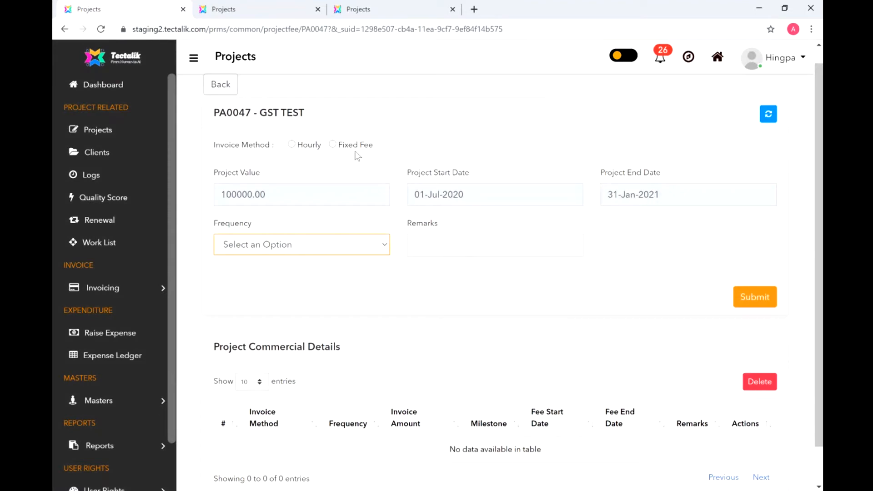
left_click(332, 145)
left_click(347, 244)
left_click(334, 335)
- Add milestone 'Advance at 15%' from 1 Jul to 31 Jul 2020 at 15%
left_click(262, 329)
type("Advance at 15%")
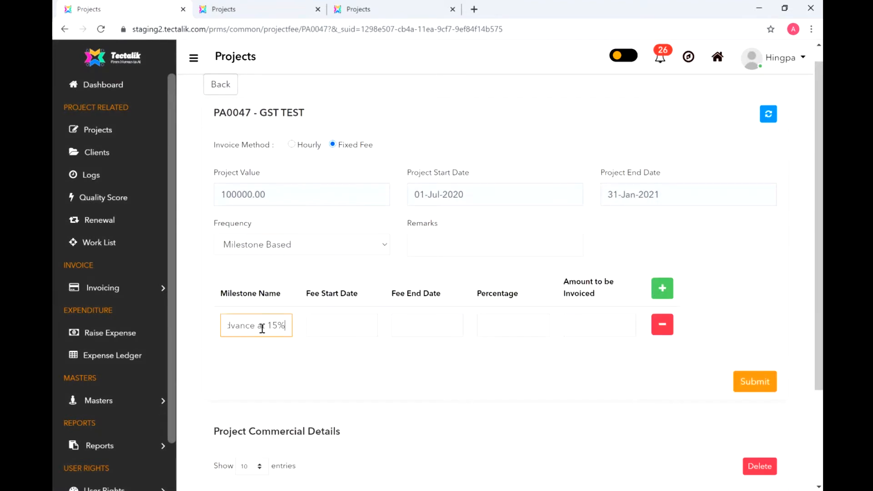
left_click(327, 326)
left_click(364, 374)
left_click(429, 326)
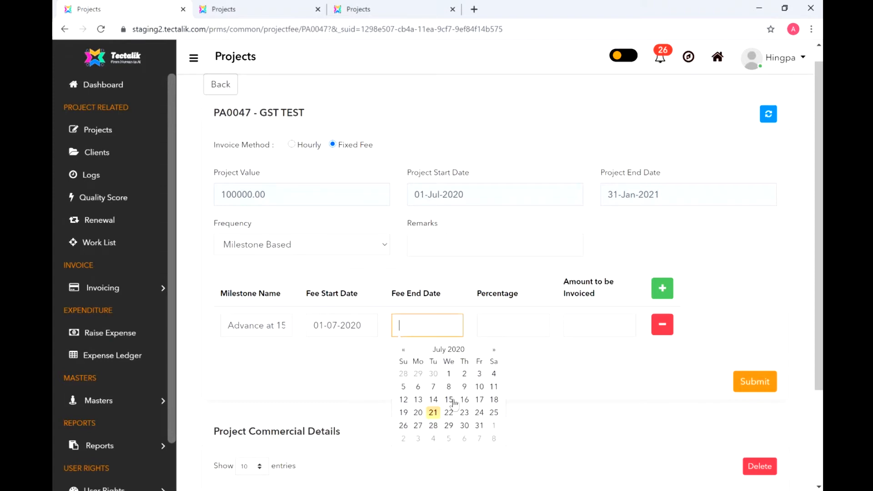
left_click(479, 426)
left_click(512, 320)
type("15")
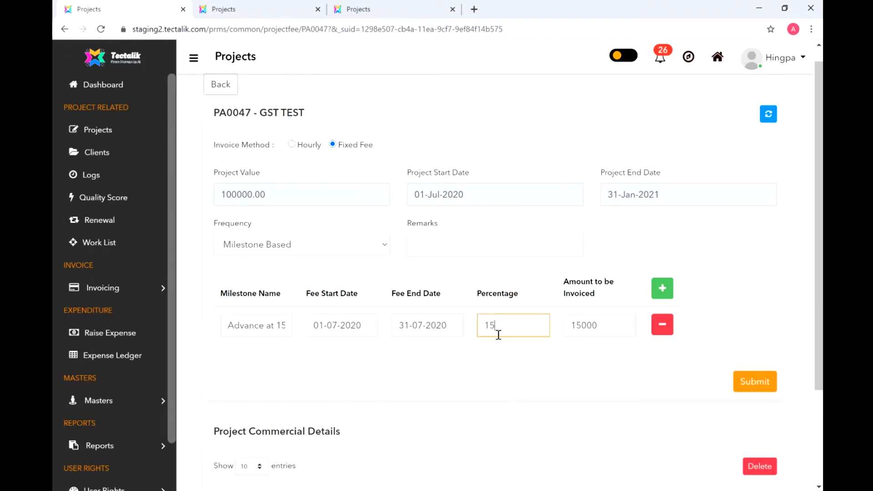
- Add a second milestone named 'Second Milestone' starting 1 August 2020
left_click(662, 288)
left_click(248, 358)
type("Second Milestone")
left_click(335, 363)
key("ctrl+plus")
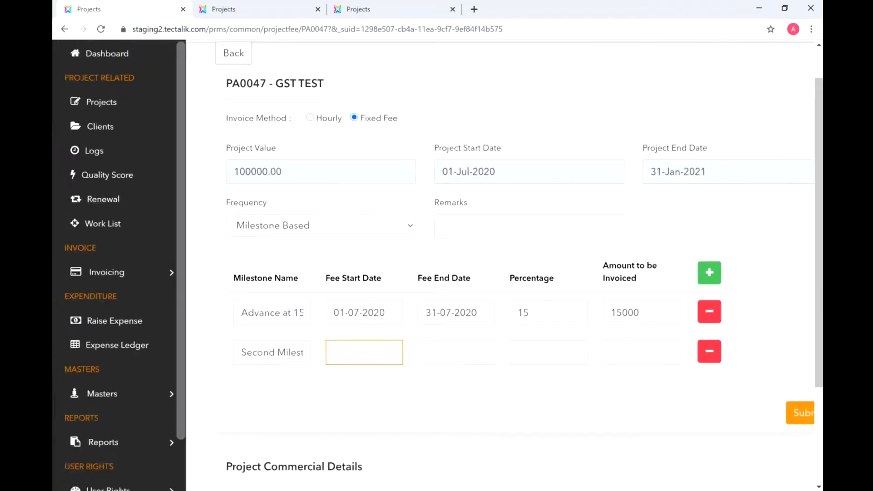
key("ctrl+minus")
scroll(380, 313, "up", 1)
scroll(347, 389, "down", 1)
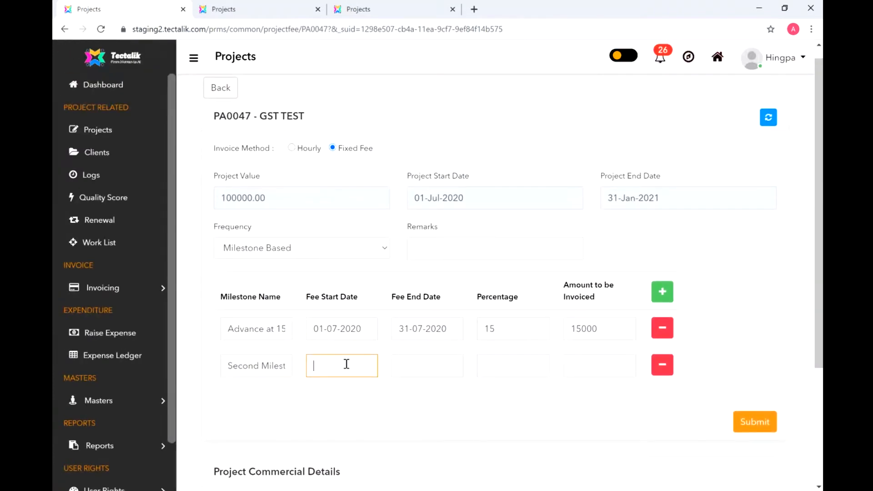
left_click(345, 364)
left_click(409, 390)
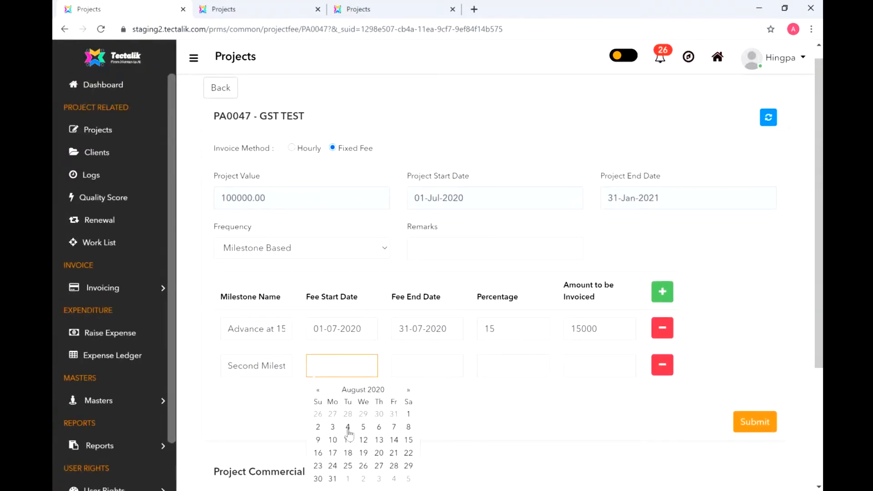
left_click(409, 416)
- Give the second milestone an end date of 31 December 2020 and 60%
left_click(428, 366)
triple_click(495, 391)
double_click(494, 391)
left_click(465, 466)
left_click(506, 365)
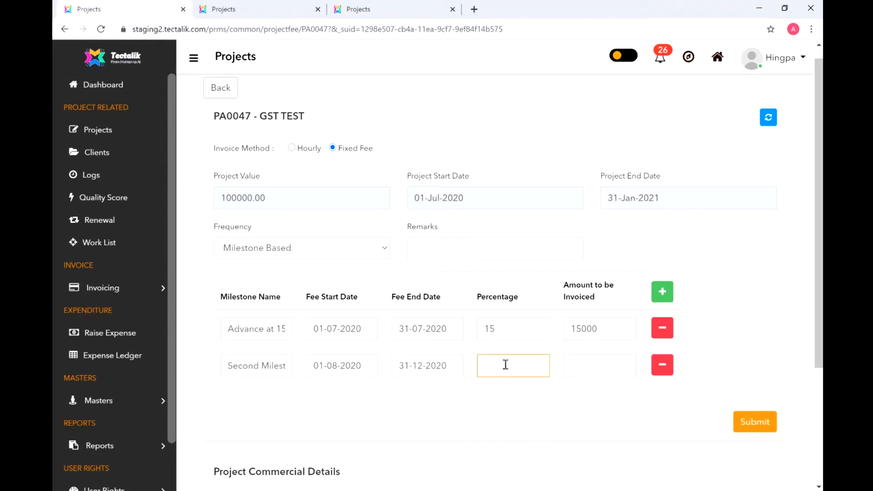
type("60")
- After the 100% total alert, change the second milestone's percentage from 60 to 85
left_click(748, 427)
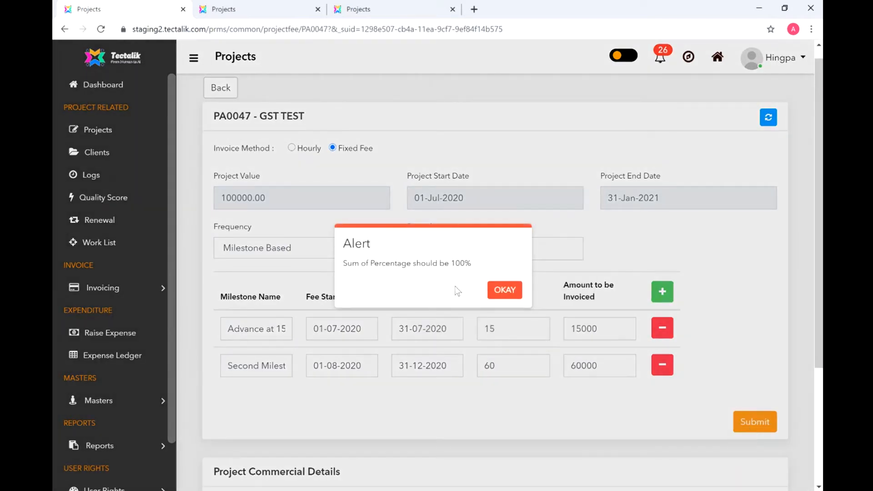
left_click(512, 294)
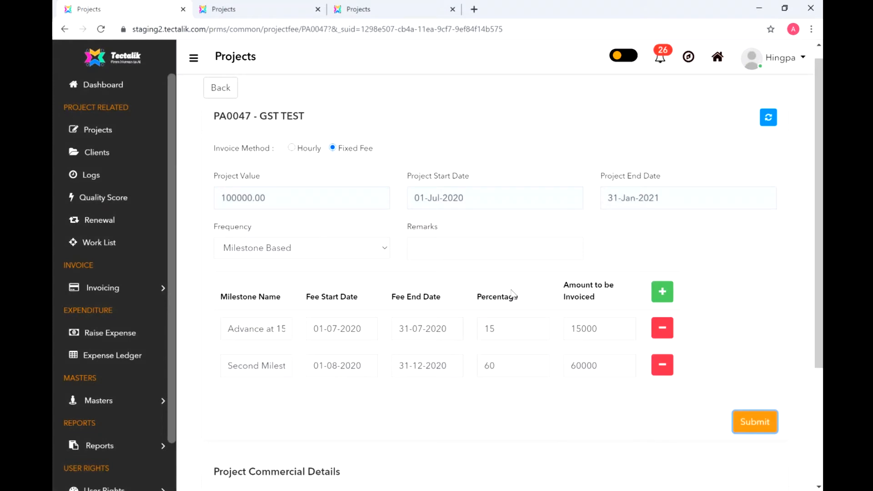
left_click(662, 293)
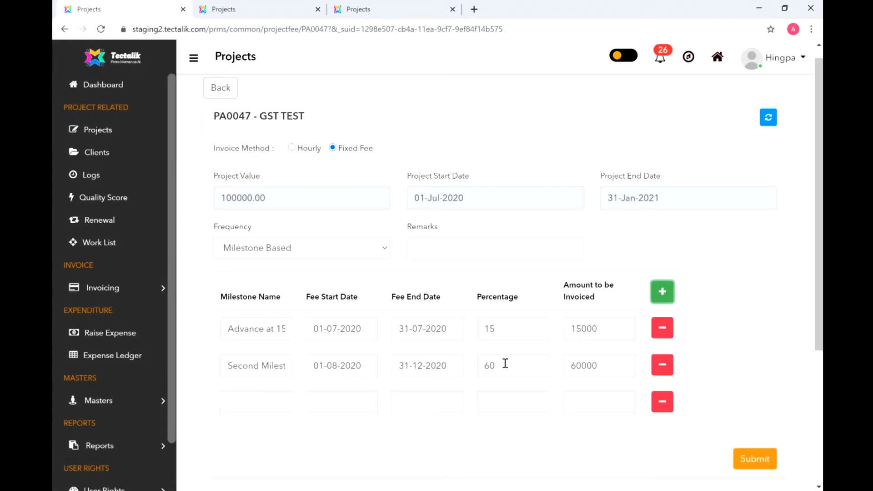
left_click_drag(505, 363, 482, 364)
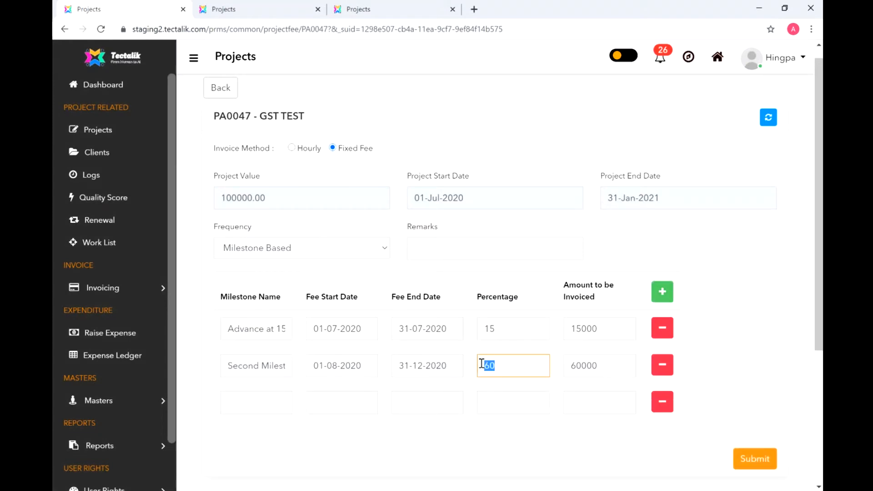
type("85")
- Remove the empty third milestone row and save the two milestones
left_click(765, 460)
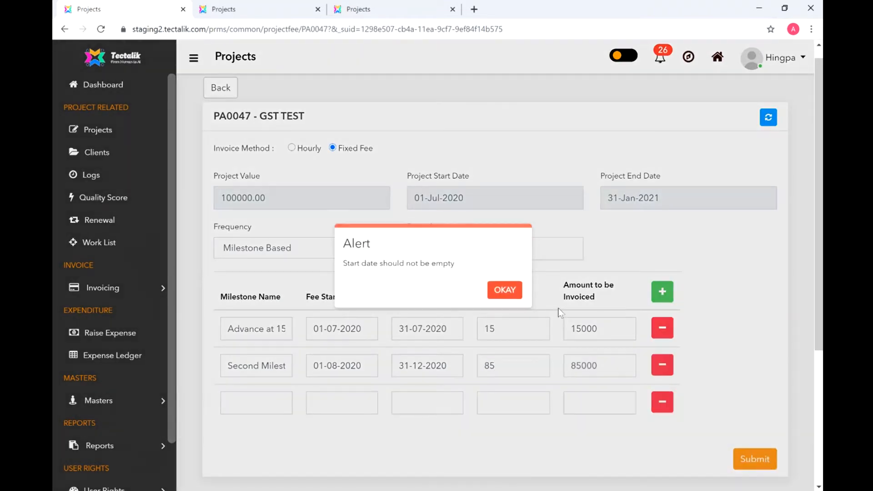
left_click(502, 290)
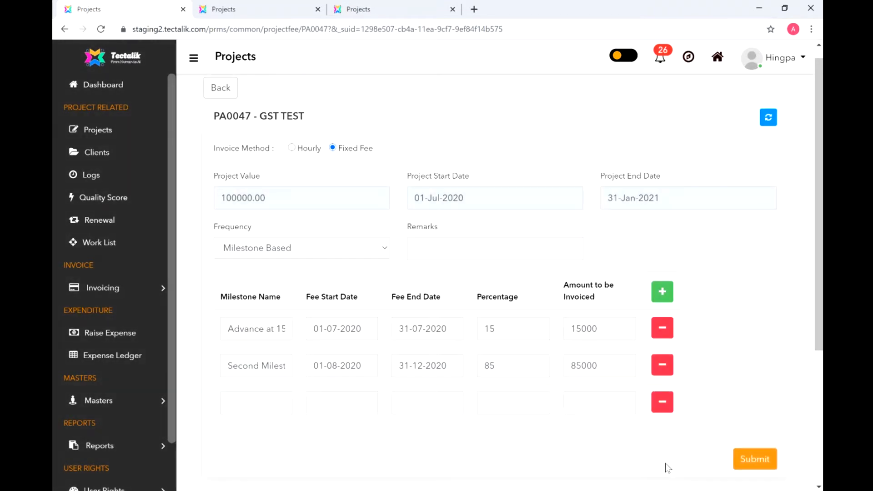
left_click(662, 404)
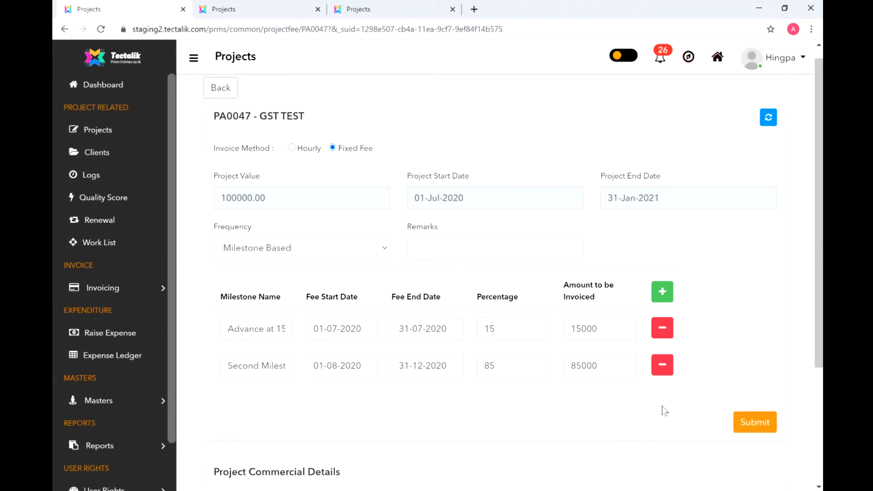
left_click(753, 425)
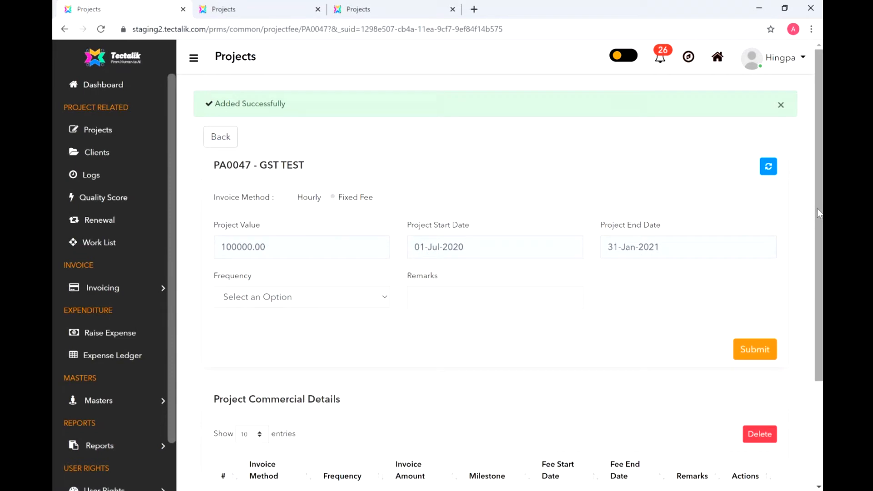
scroll(682, 309, "down", 3)
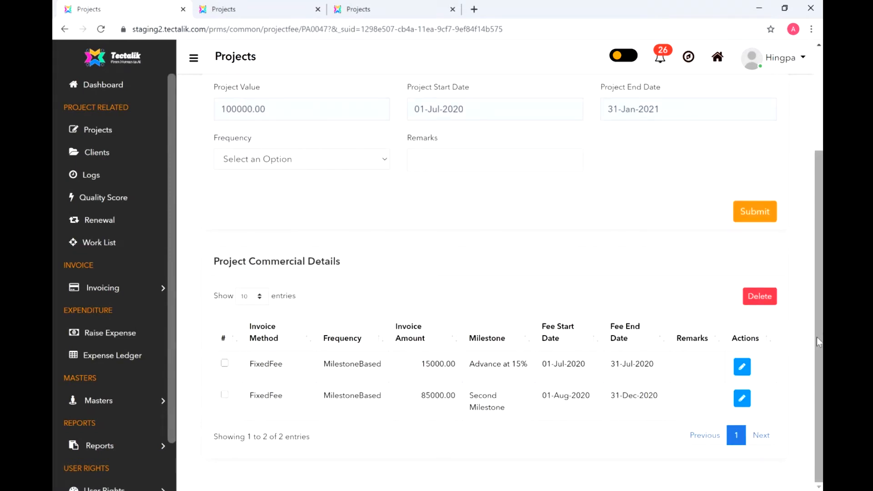
left_click_drag(817, 337, 805, 239)
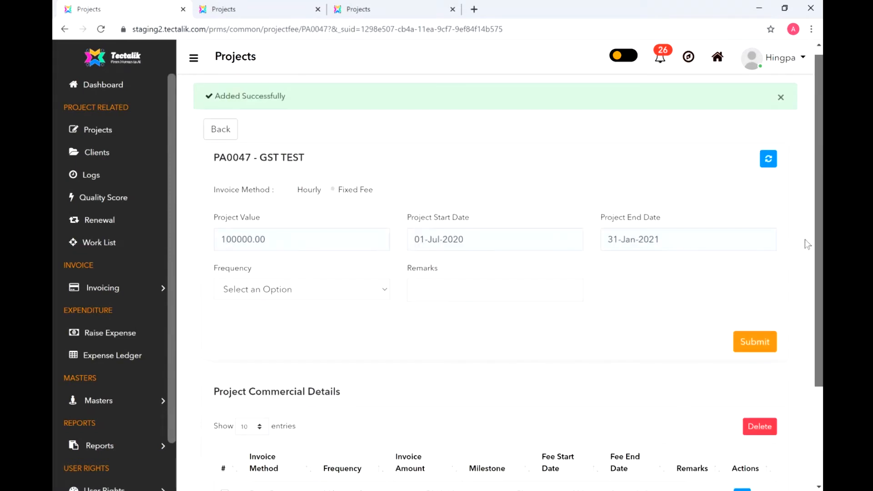
left_click(113, 291)
- Filter project invoicing by '47' to see GST TEST's scheduled invoices, then return to Projects
left_click(107, 317)
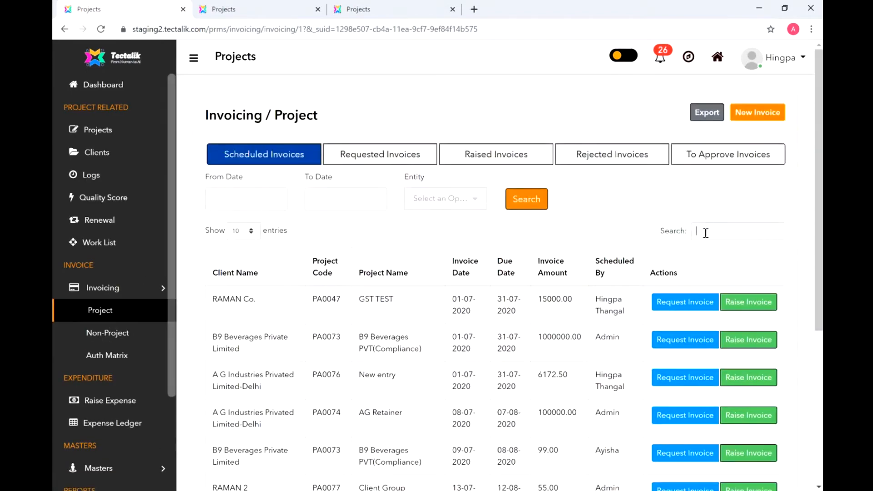
type("47")
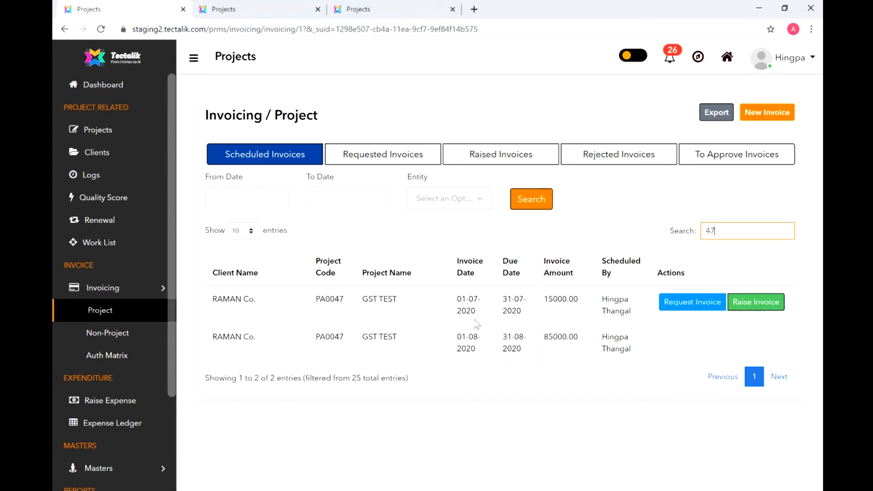
left_click(105, 131)
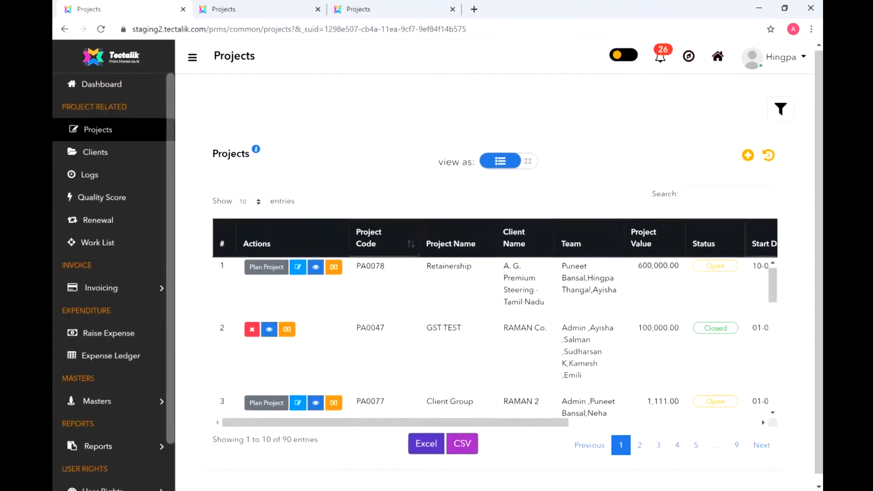
left_click(334, 403)
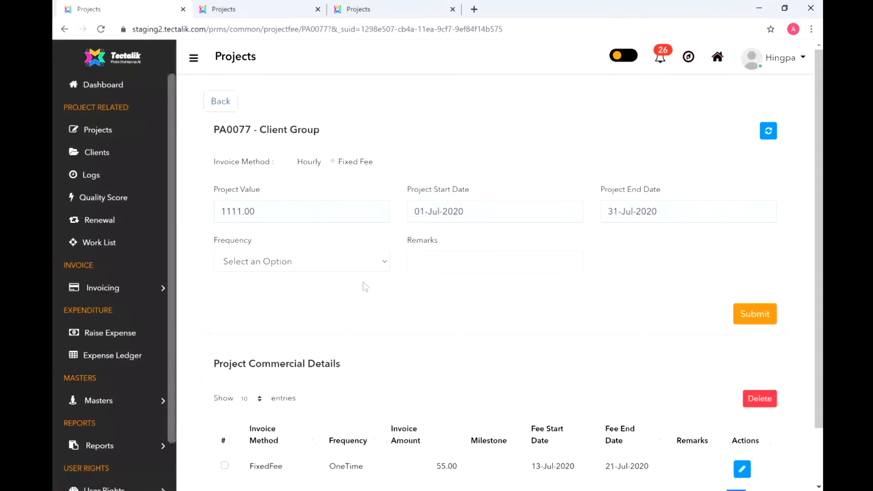
left_click(356, 261)
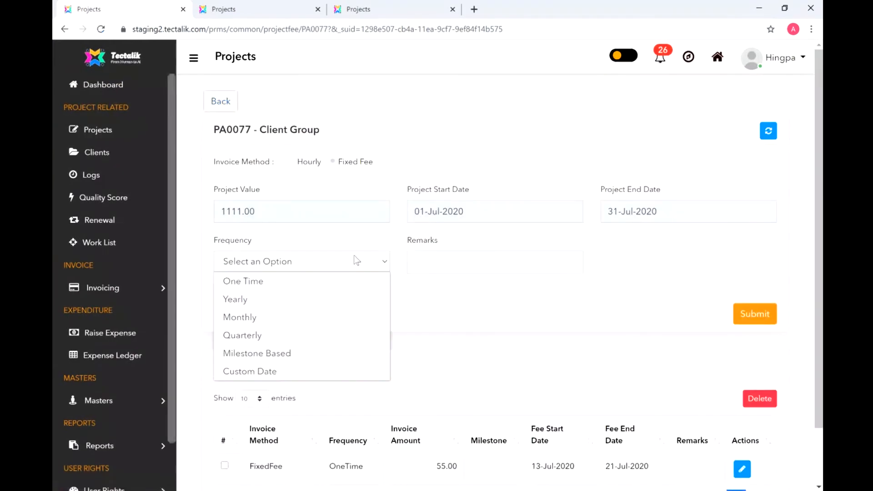
left_click(333, 370)
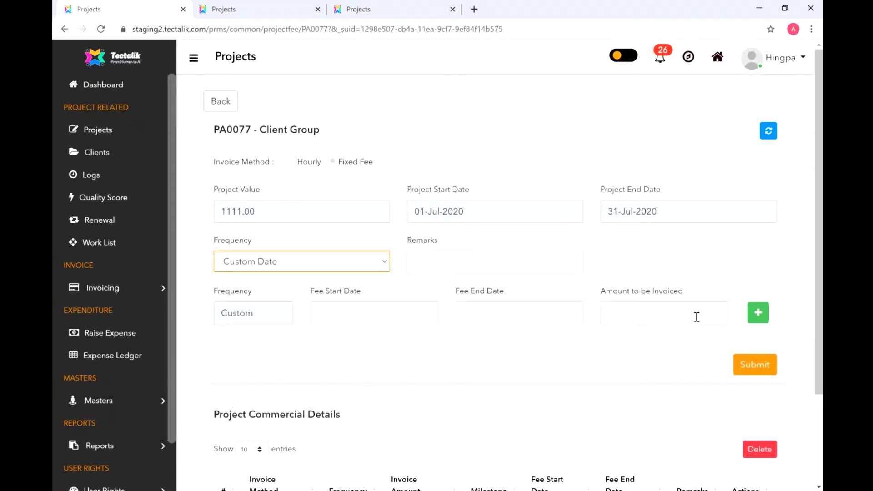
left_click(762, 317)
left_click(758, 314)
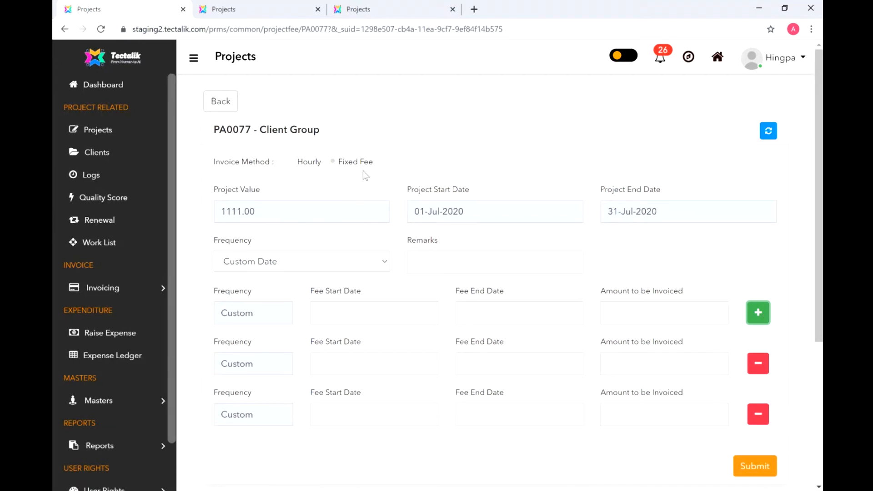
left_click(109, 133)
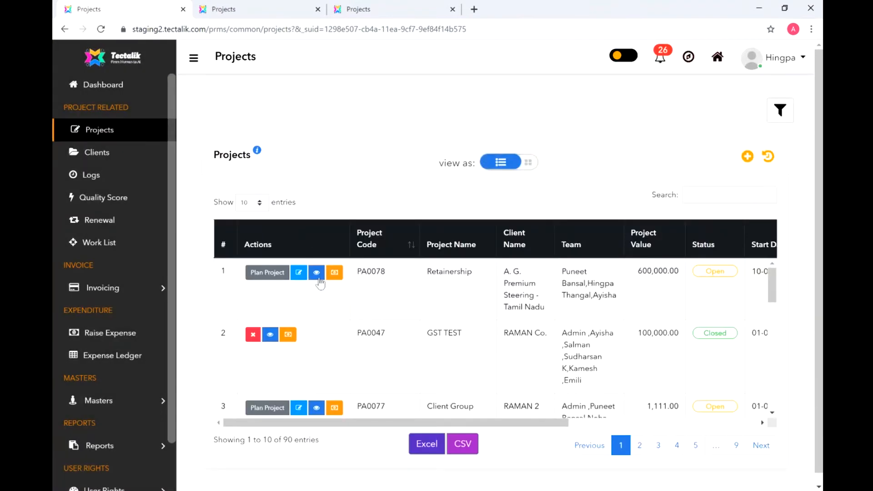
left_click(317, 273)
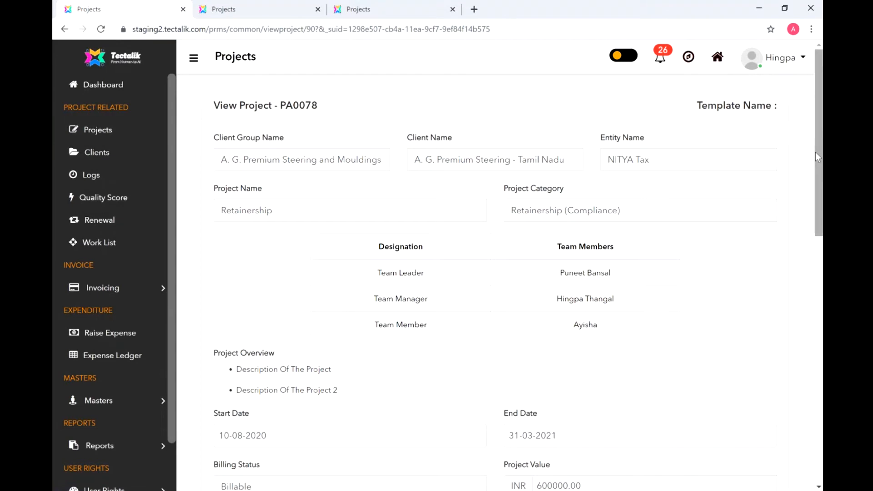
left_click_drag(814, 152, 821, 304)
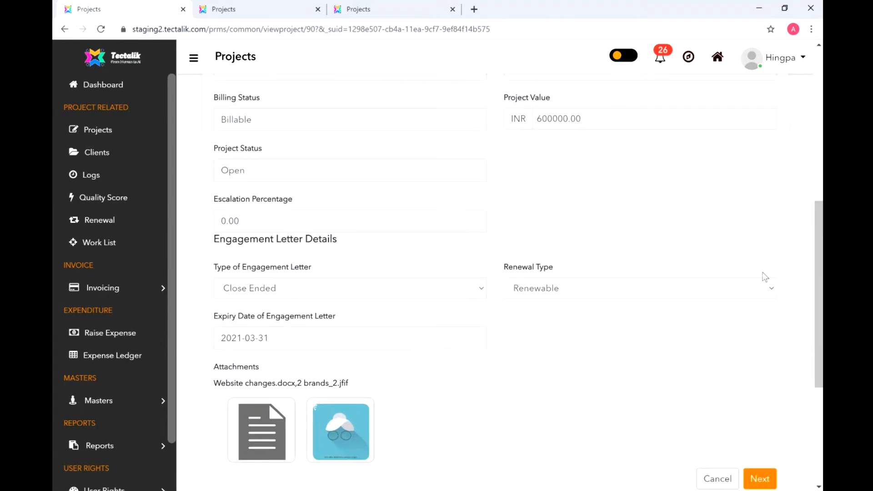
left_click_drag(818, 292, 818, 387)
scroll(438, 436, "up", 3)
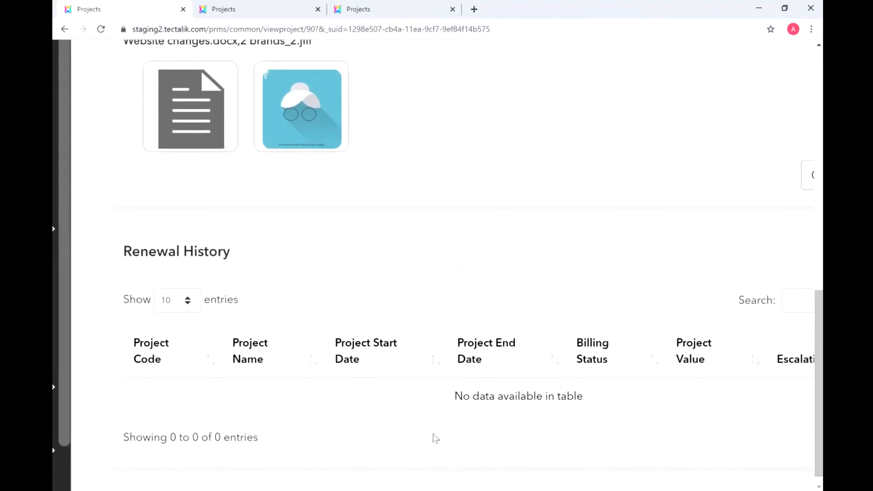
scroll(473, 432, "down", 3)
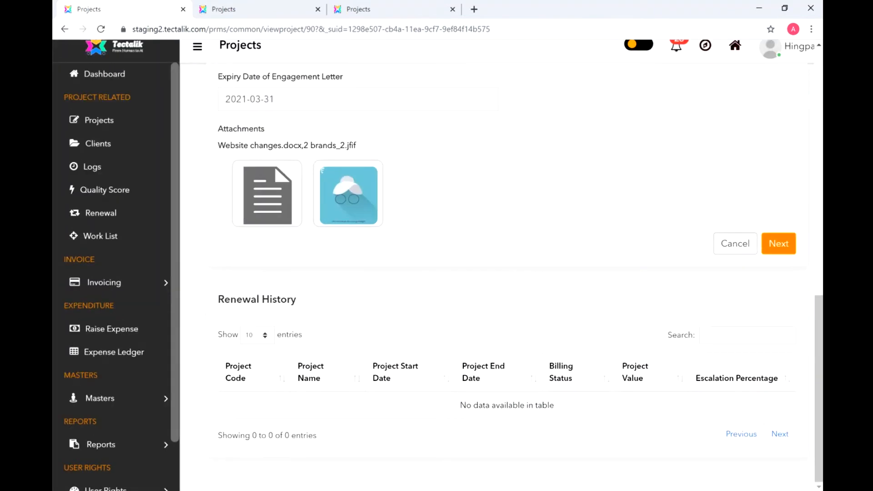
left_click_drag(821, 463, 822, 266)
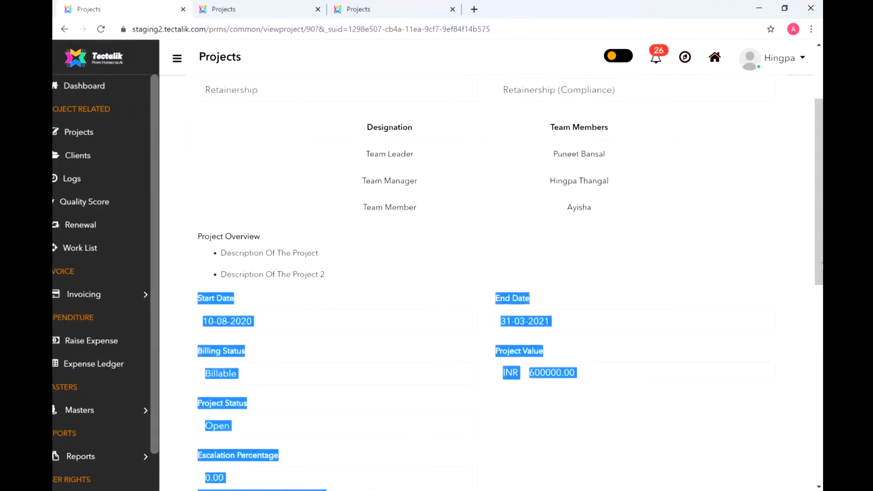
left_click(811, 241)
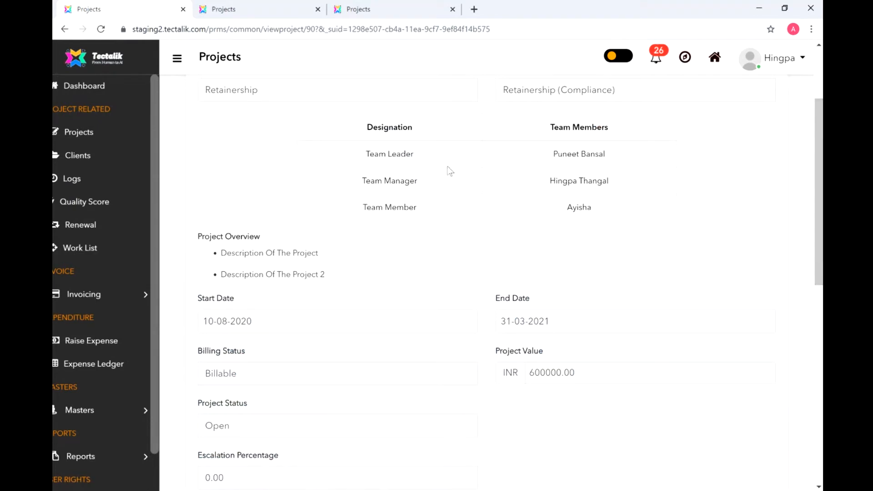
left_click(89, 135)
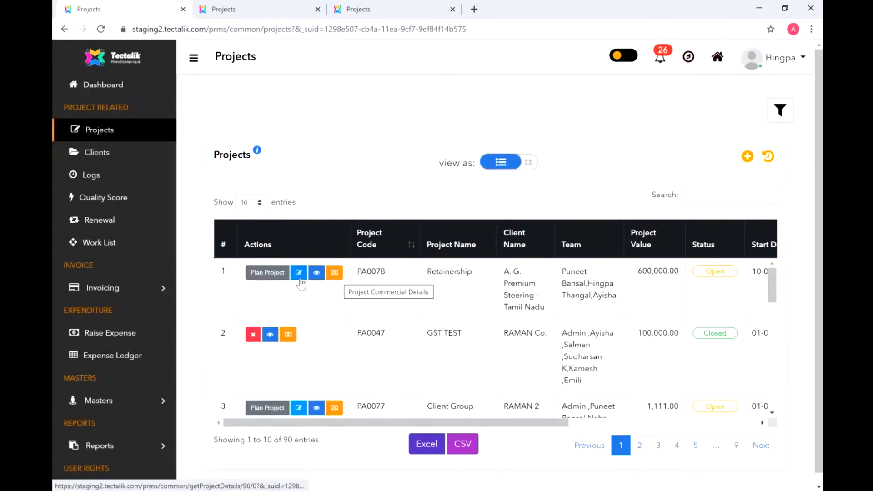
- Plan project PA0078 by applying the Retainership template
left_click(269, 274)
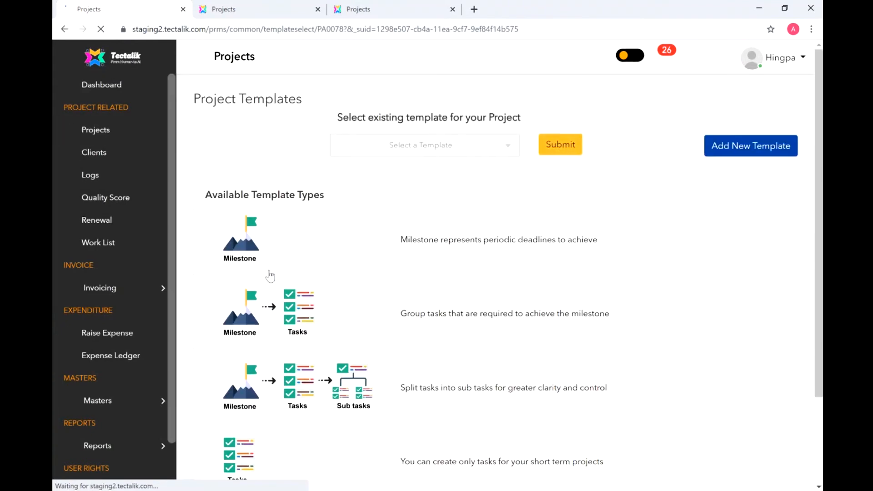
left_click(192, 58)
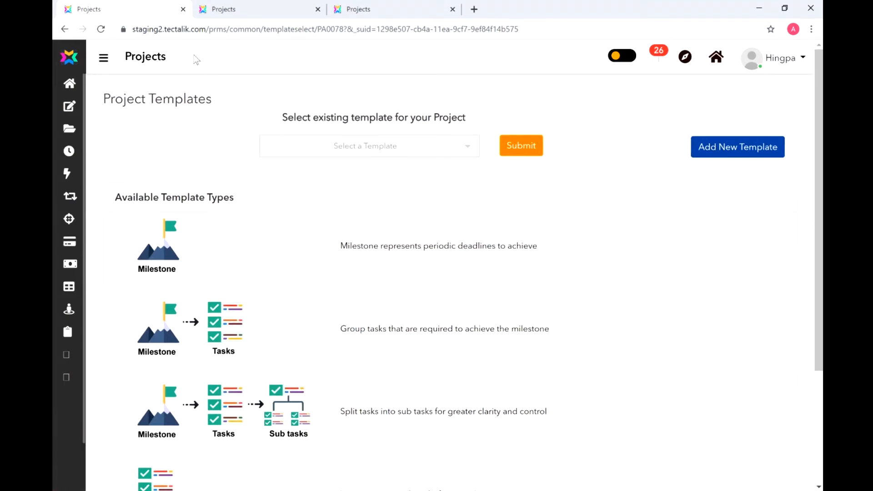
left_click(439, 150)
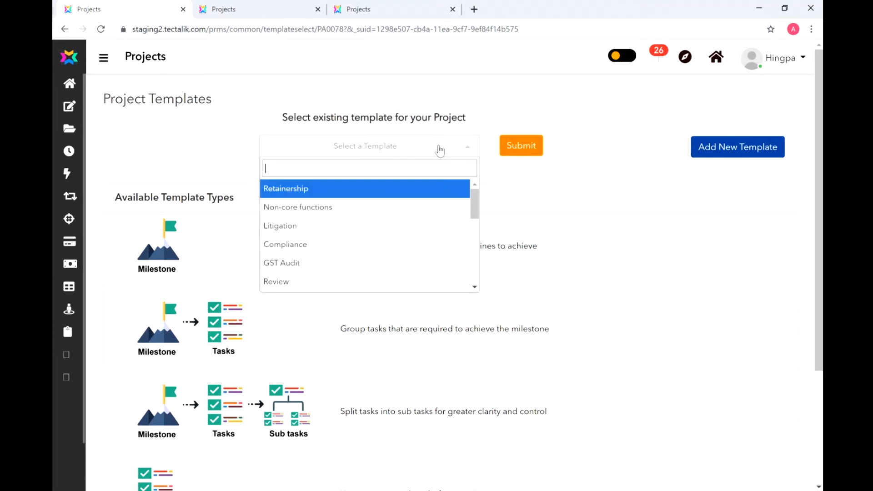
left_click(419, 202)
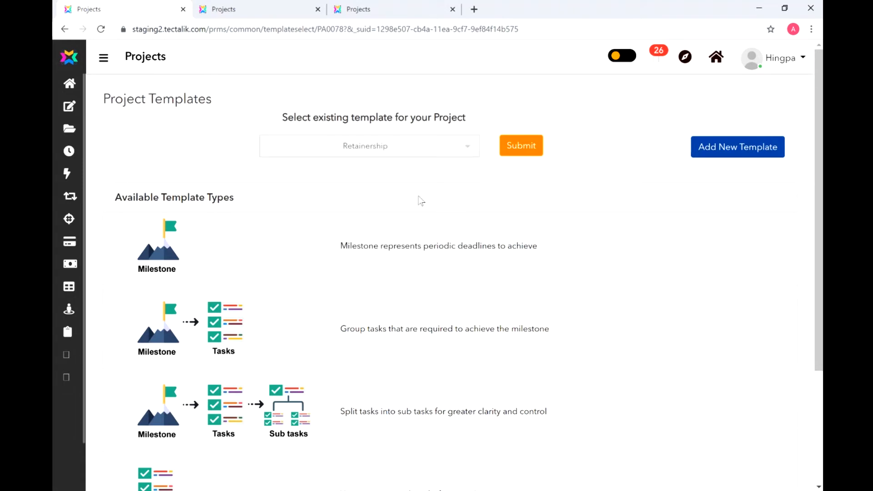
left_click(508, 145)
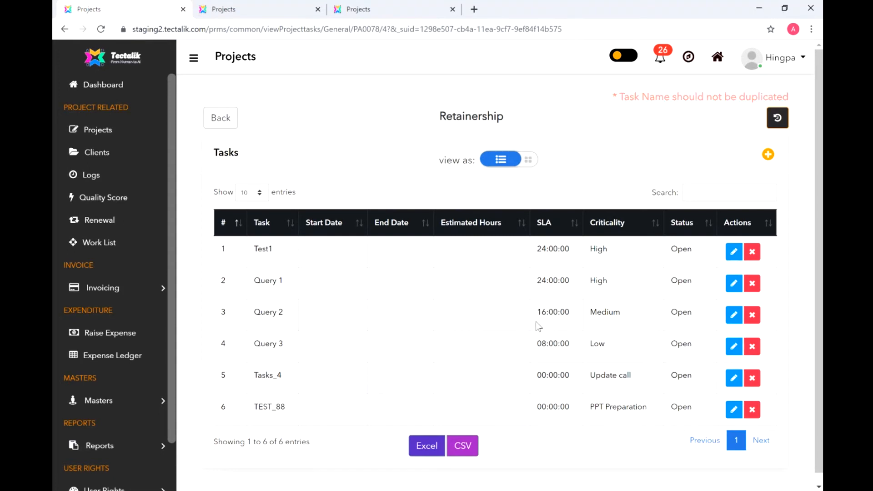
- Set Test1's start date to 10-08-2020 and end date to 31-01-2021
left_click(734, 253)
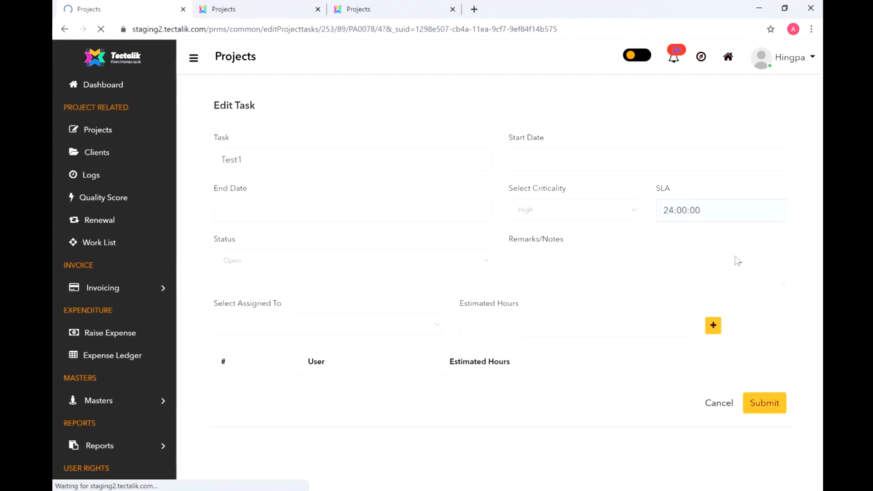
left_click(528, 157)
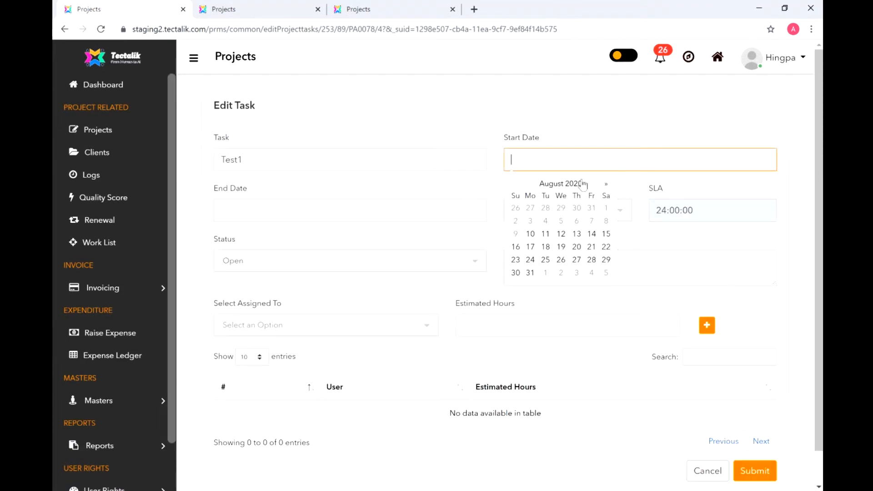
left_click(531, 234)
left_click(407, 200)
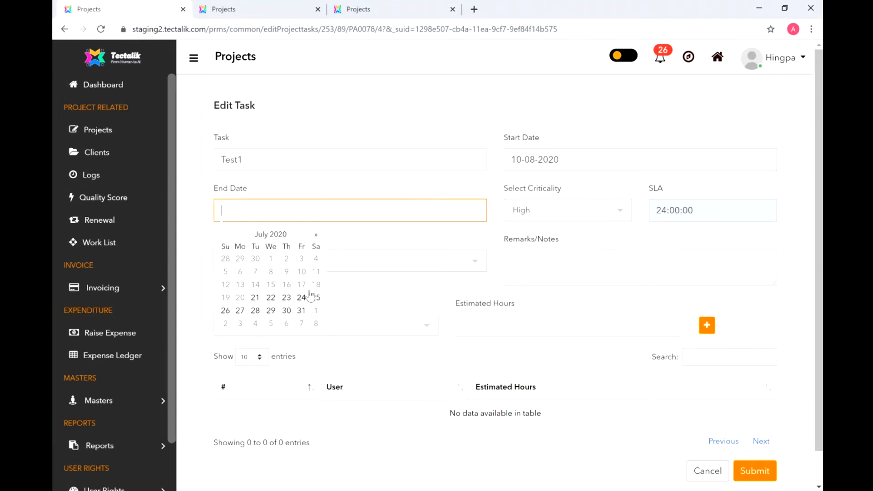
left_click(316, 235)
left_click(316, 236)
left_click(317, 236)
left_click(317, 236)
left_click(316, 237)
left_click(317, 237)
left_click(317, 236)
left_click(316, 236)
left_click(226, 235)
left_click(225, 235)
left_click(225, 323)
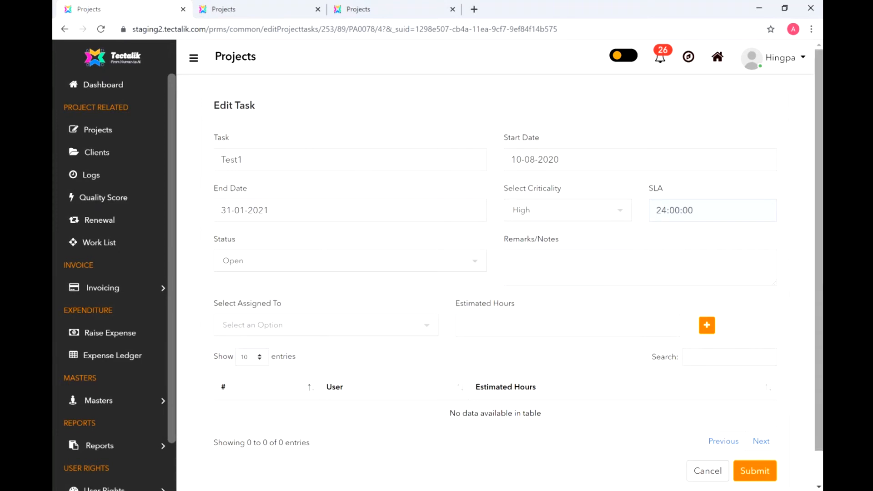
- Assign three team members to Test1 and submit the task
left_click(412, 329)
left_click(397, 376)
left_click(704, 325)
left_click(384, 380)
left_click(375, 444)
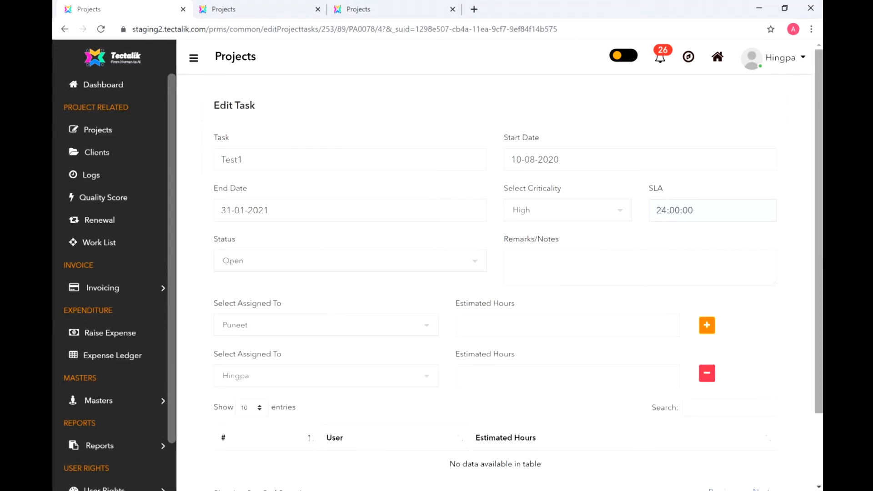
left_click_drag(822, 263, 814, 331)
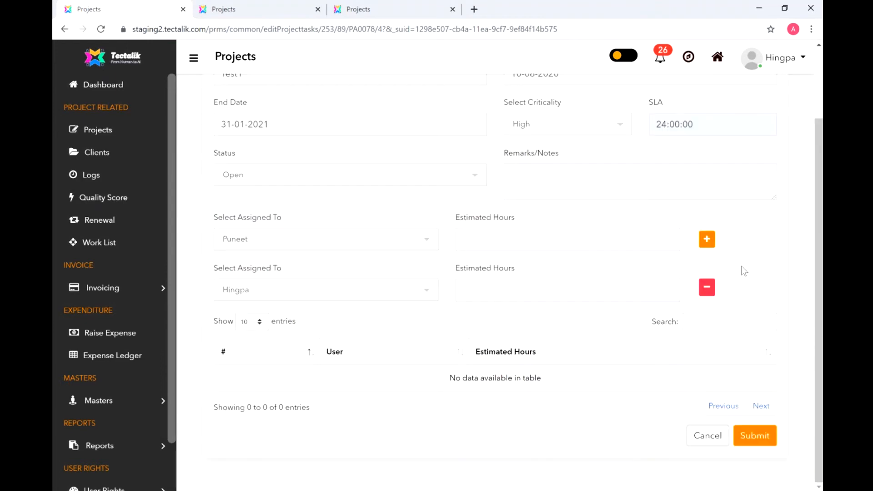
left_click(708, 242)
left_click(375, 340)
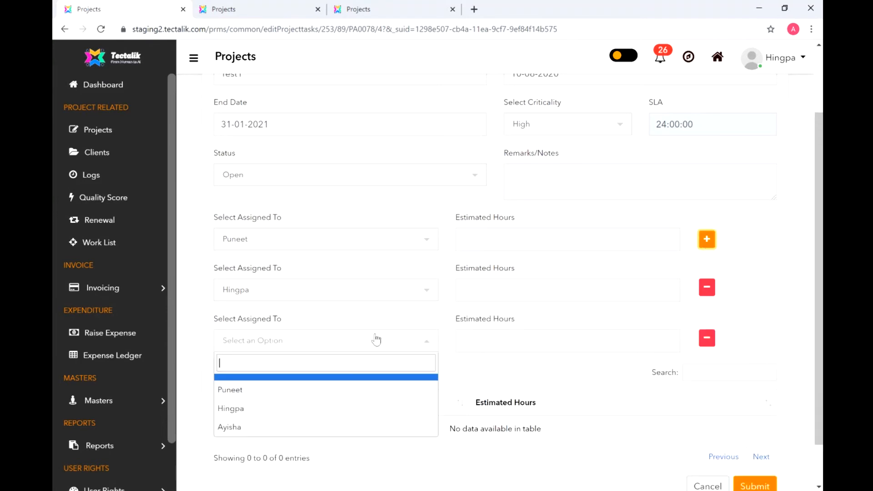
left_click(350, 426)
left_click_drag(821, 285, 817, 386)
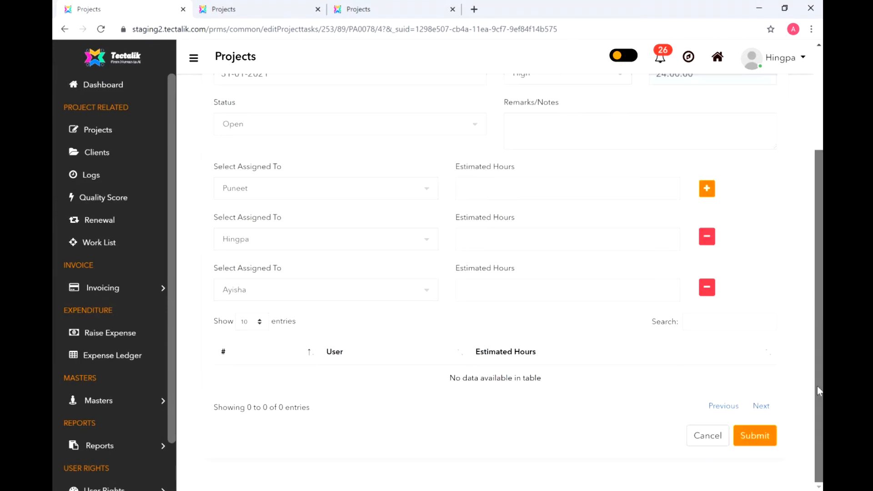
left_click(767, 433)
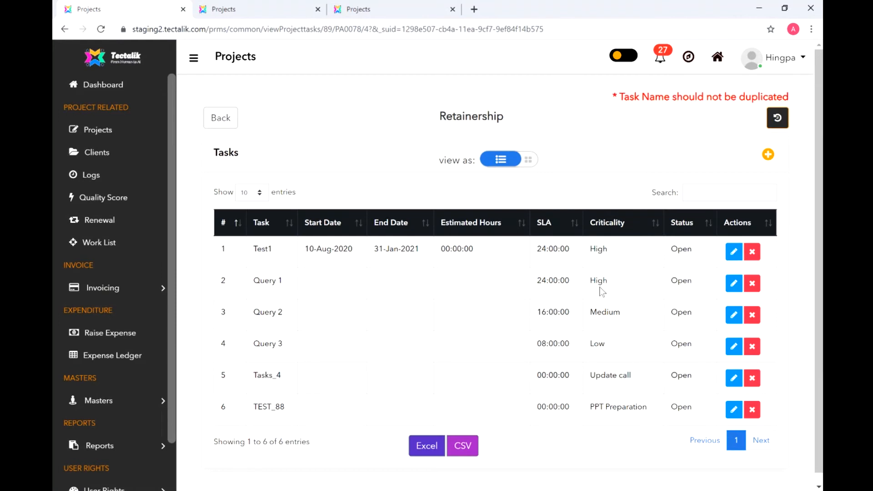
- Recheck Test1 with status kept Open, then browse Projects and the Retainership task list
left_click(732, 254)
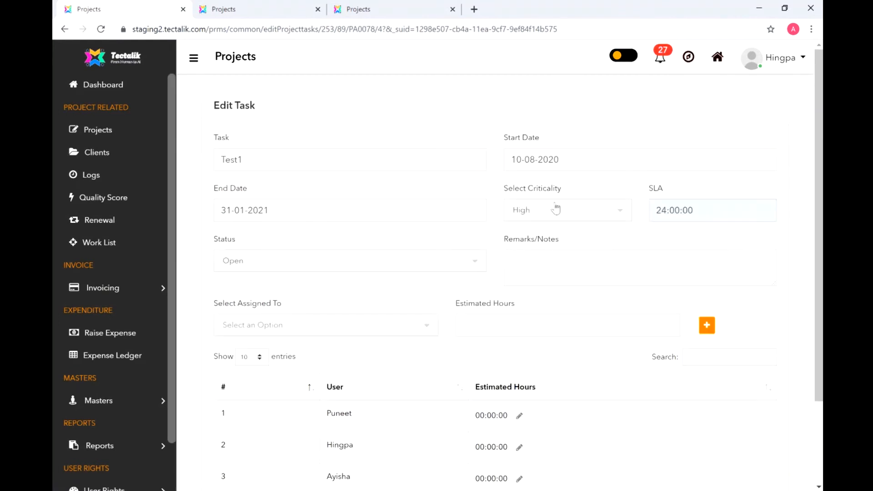
left_click(450, 261)
left_click(450, 261)
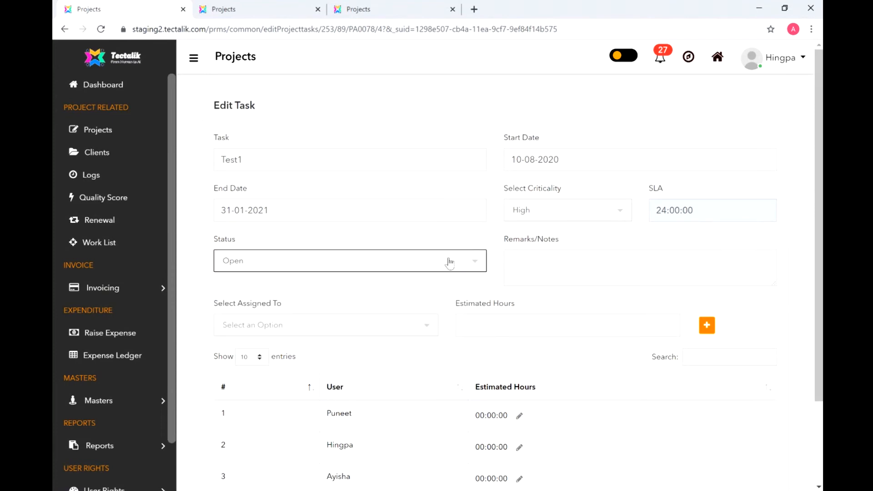
left_click(106, 133)
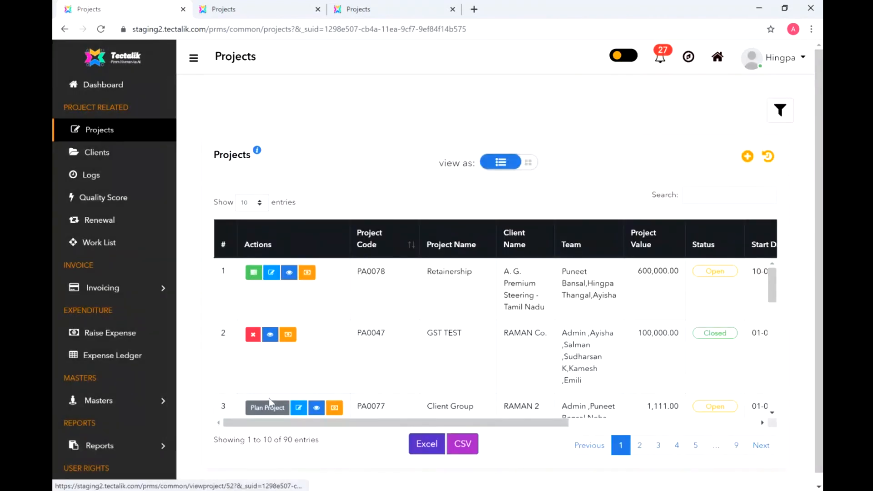
left_click(253, 273)
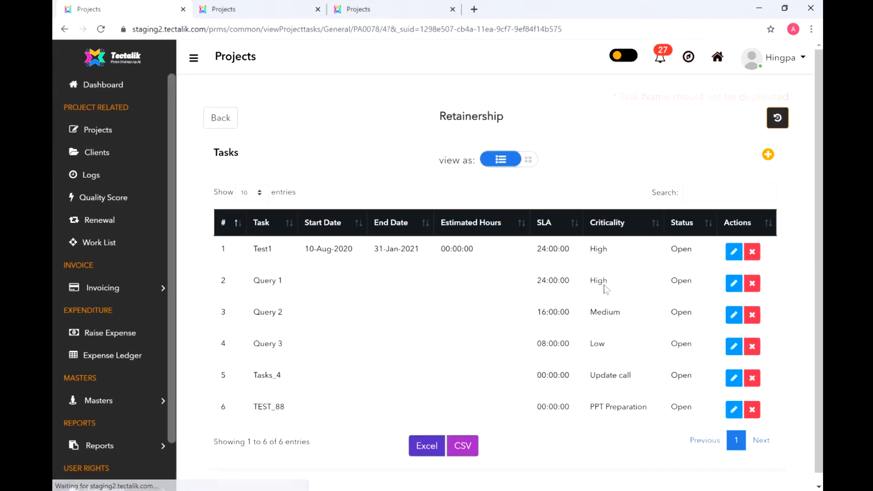
left_click(92, 129)
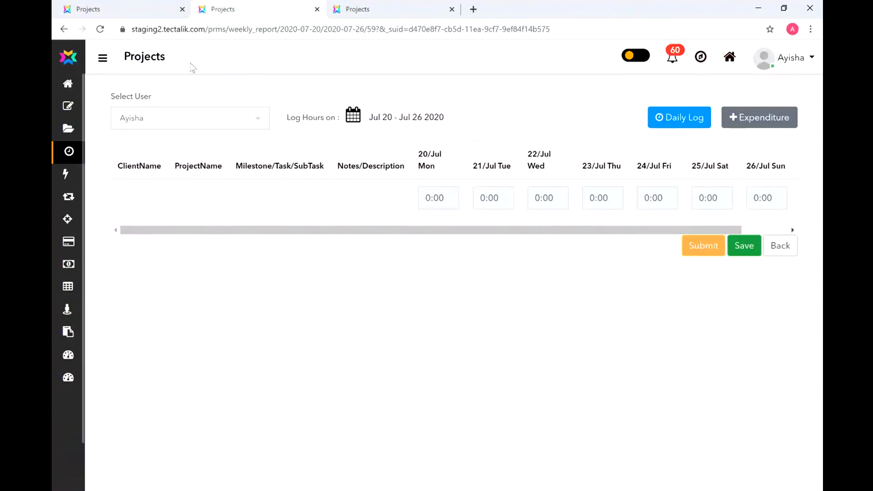
- Pick the Jul 13 – Jul 19 2020 week in the Log Hours week picker
left_click(103, 58)
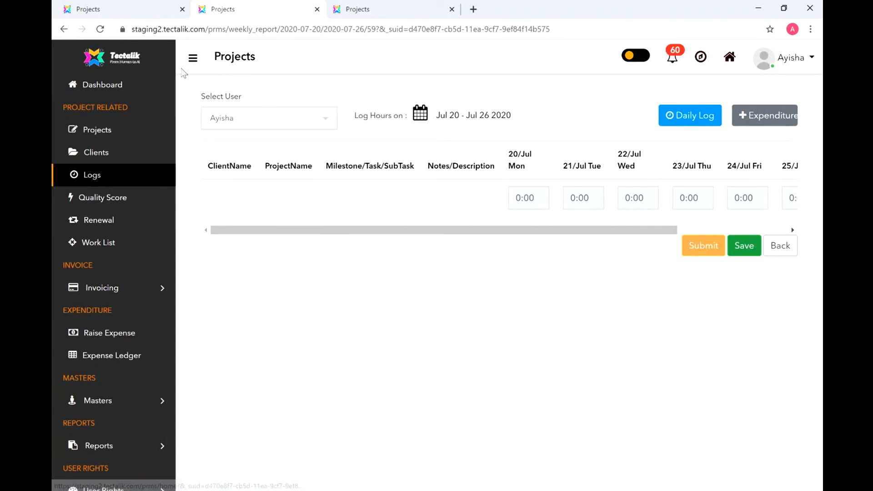
left_click(191, 58)
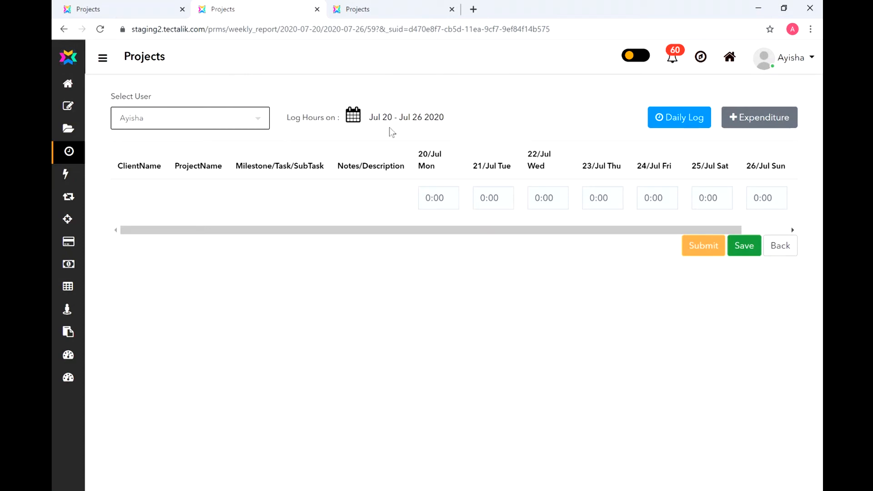
left_click(354, 118)
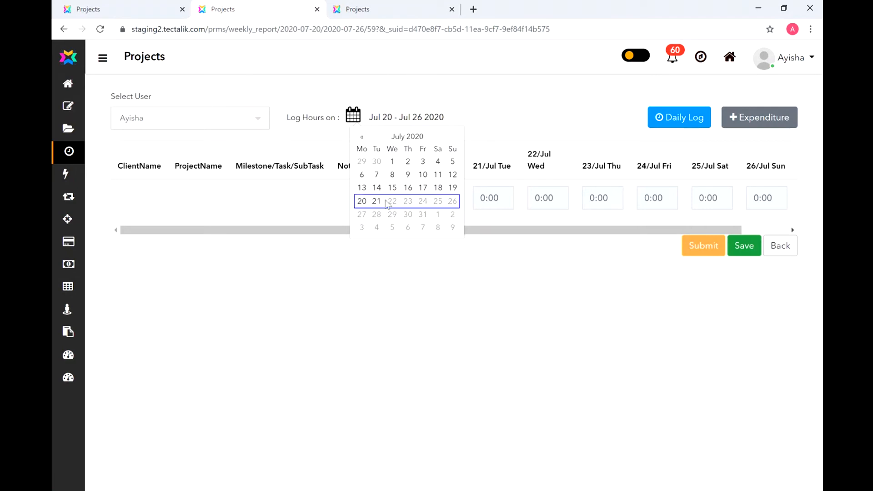
left_click(416, 188)
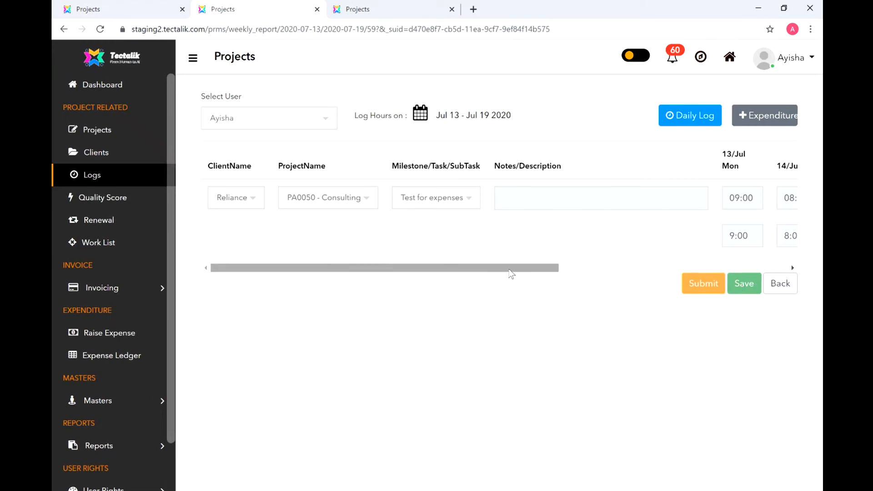
- Select the Jul 20 – Jul 26 2020 week and scroll to view its day columns
left_click(649, 268)
left_click_drag(649, 268, 425, 276)
left_click(420, 113)
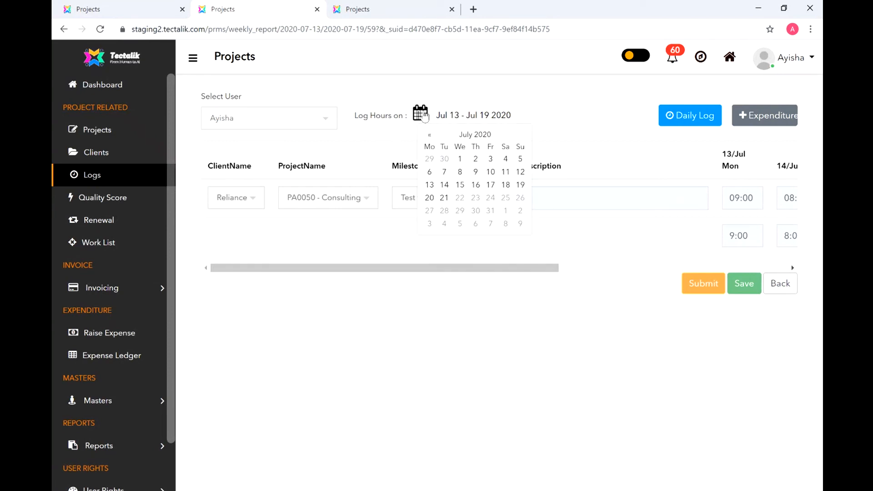
left_click(443, 200)
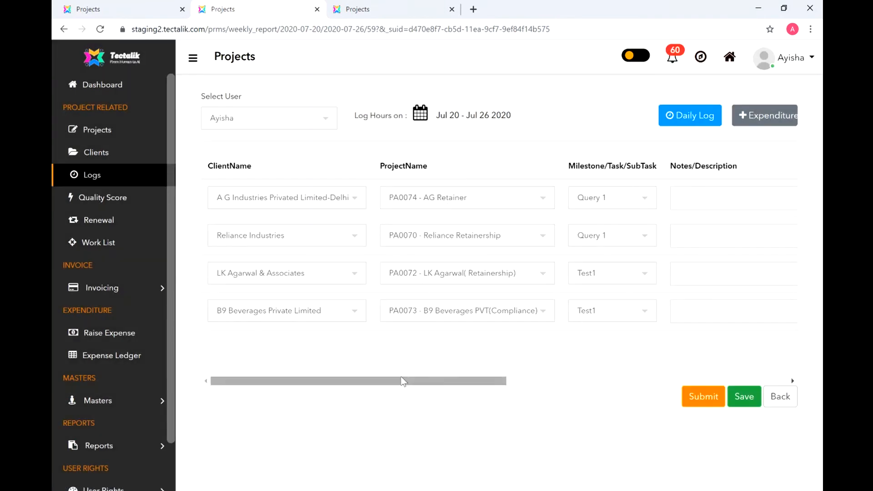
left_click_drag(340, 386, 628, 340)
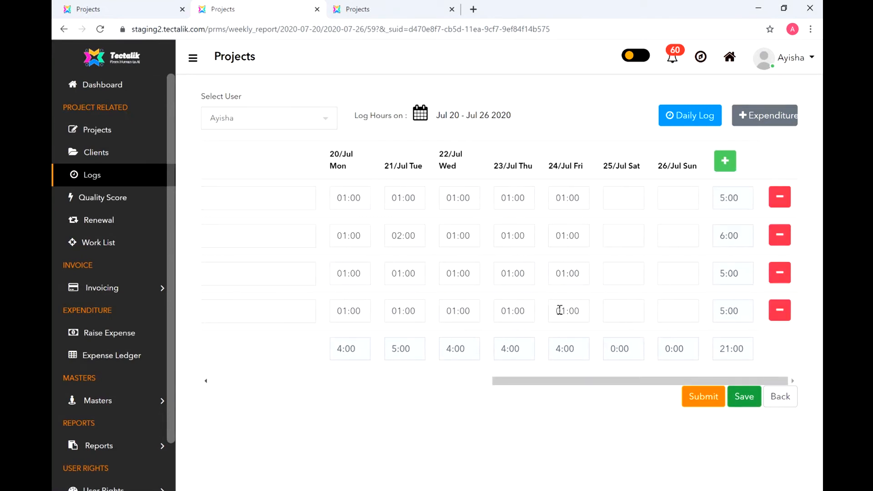
left_click_drag(578, 385, 712, 385)
- Add a timesheet row for client A. G. Premium Steering - Tamil Nadu, project PA0078-Retainership
left_click(726, 168)
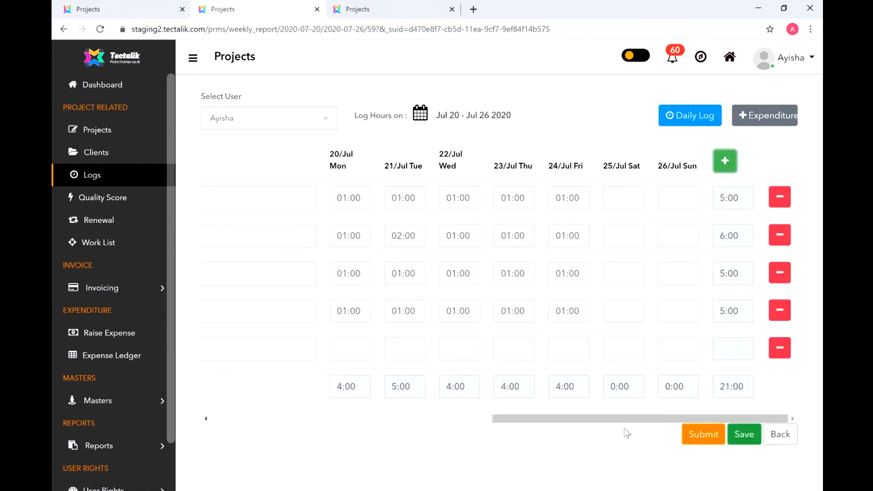
left_click_drag(614, 419, 186, 479)
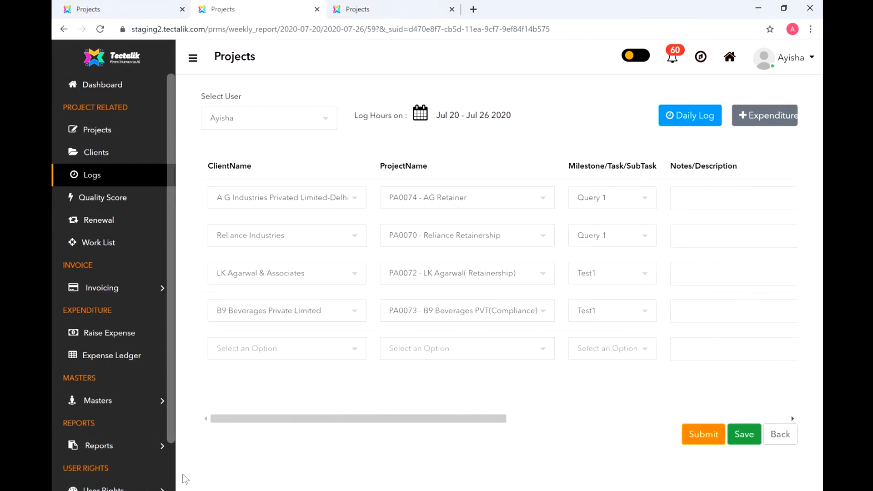
left_click(315, 356)
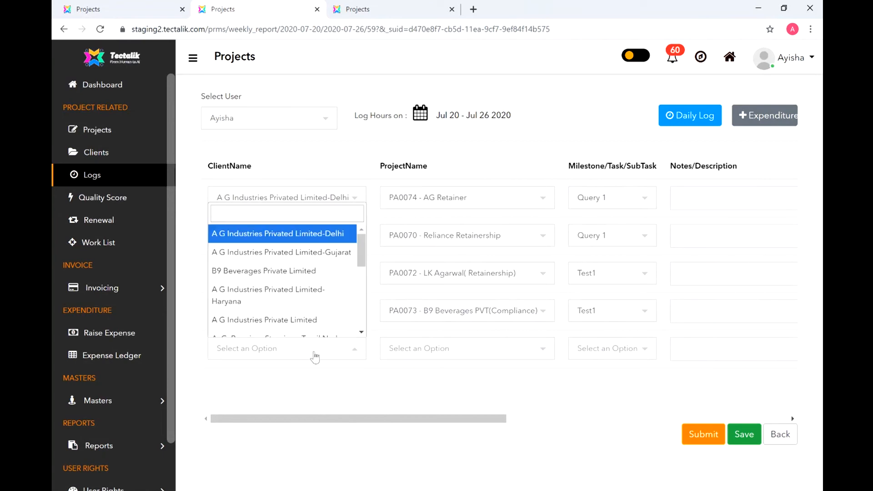
left_click(362, 332)
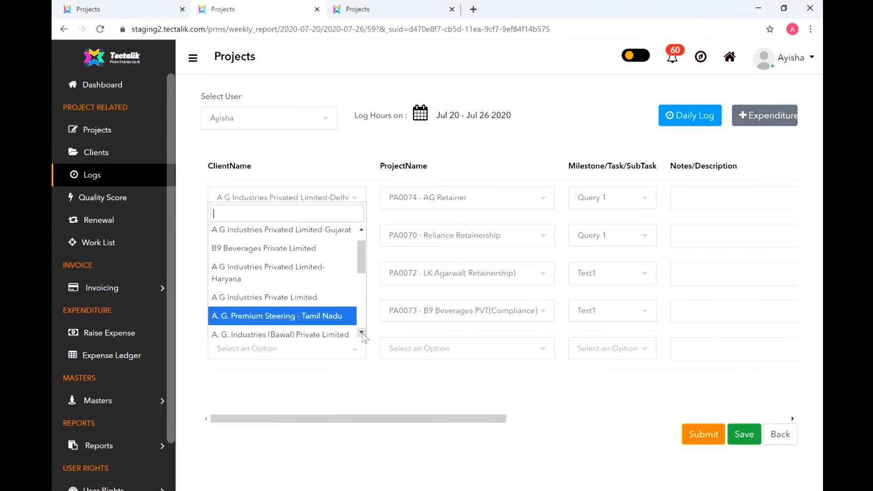
left_click(327, 319)
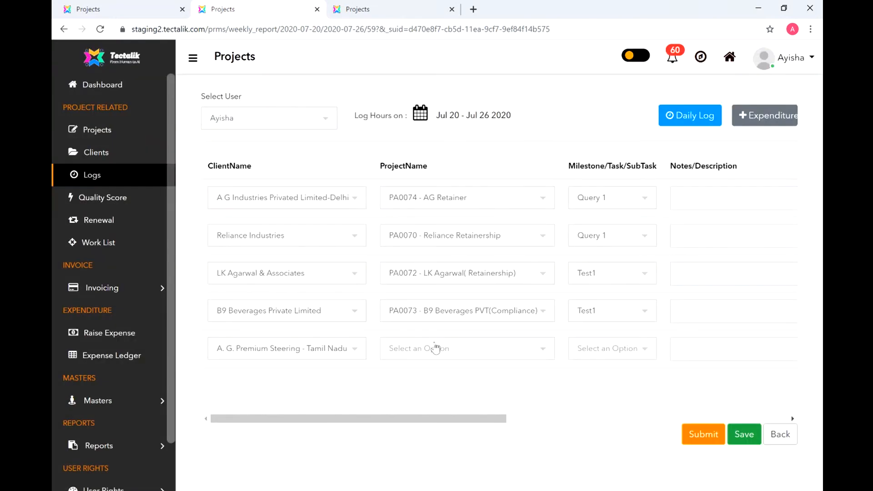
left_click(476, 357)
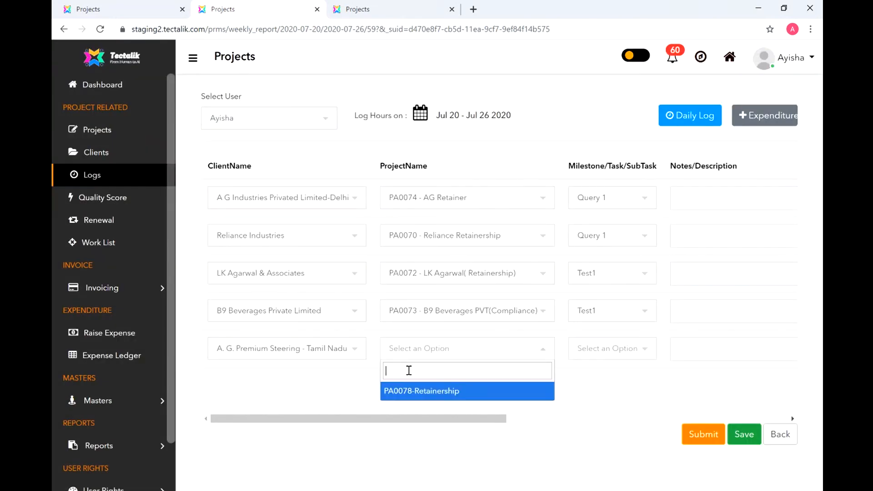
left_click(439, 399)
- Set the new row's task to Test1 and begin its note
left_click_drag(428, 418, 509, 418)
left_click(482, 353)
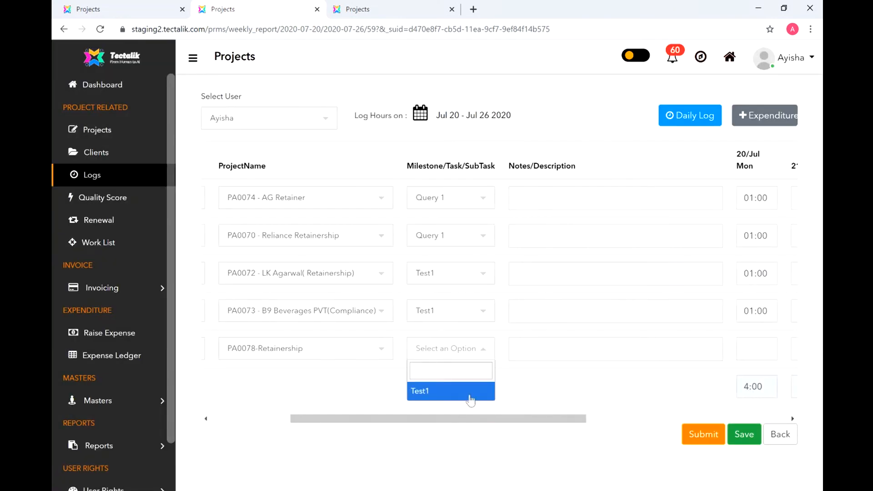
left_click(465, 391)
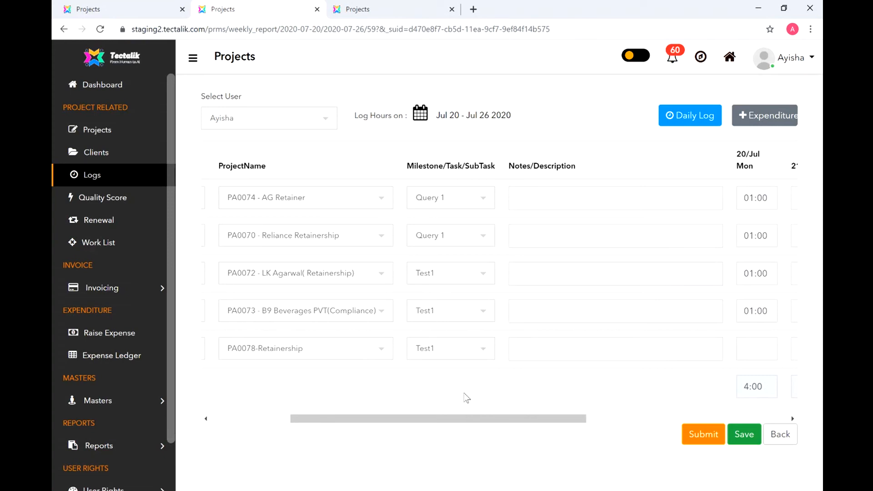
left_click(460, 348)
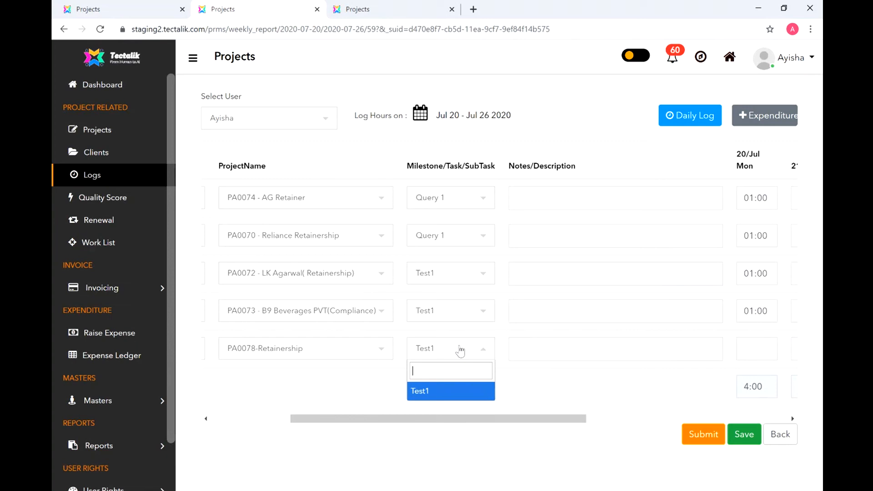
left_click(460, 351)
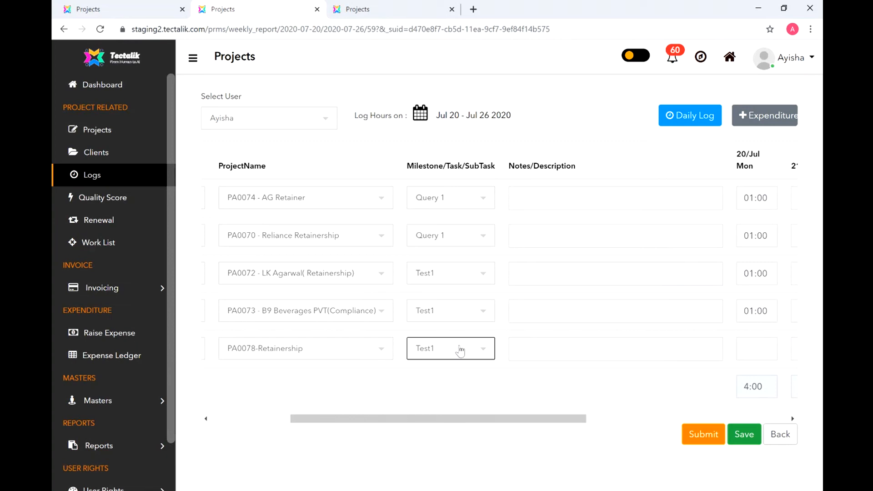
left_click(563, 355)
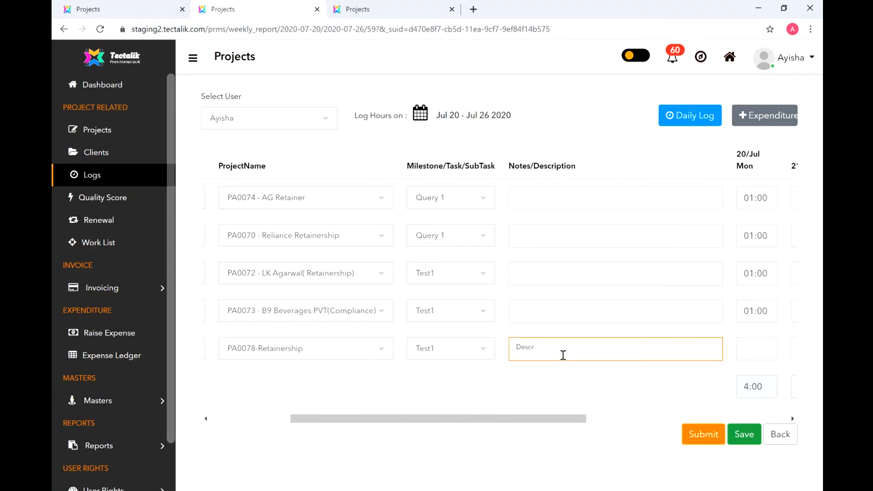
- Enter 05:00 for Monday through Friday on the Test1 row, leaving Saturday empty
left_click_drag(546, 419, 728, 403)
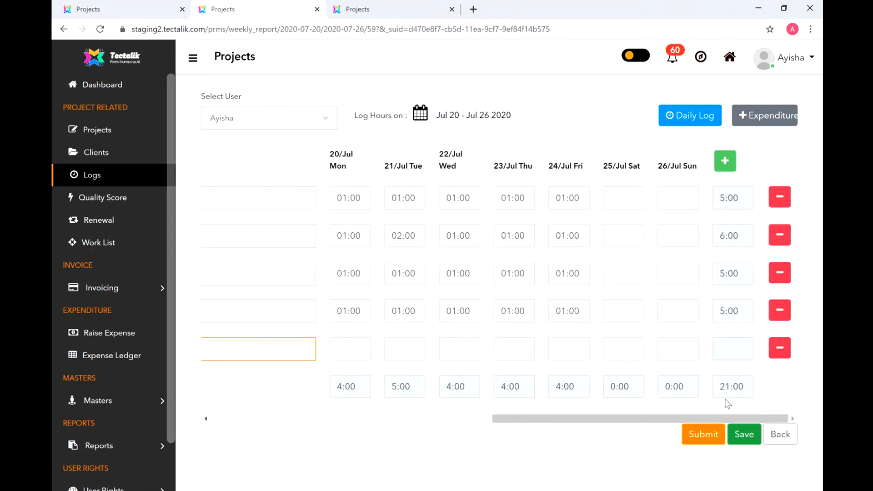
left_click(355, 349)
type("5")
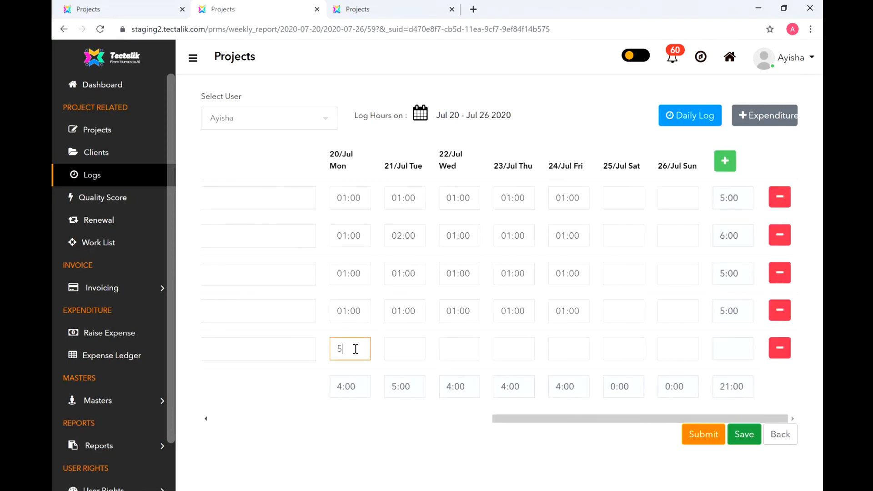
left_click(406, 353)
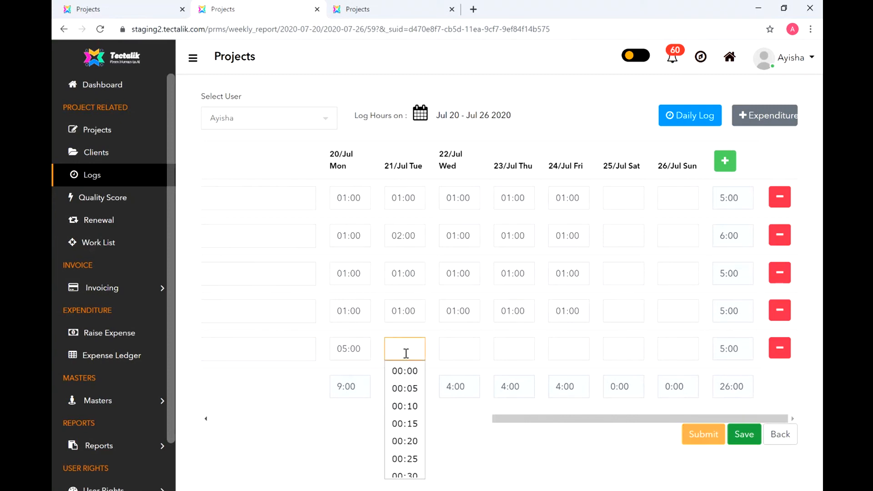
type("5")
left_click(447, 350)
type("5")
left_click(510, 351)
type("5")
left_click(565, 348)
type("5")
left_click(616, 350)
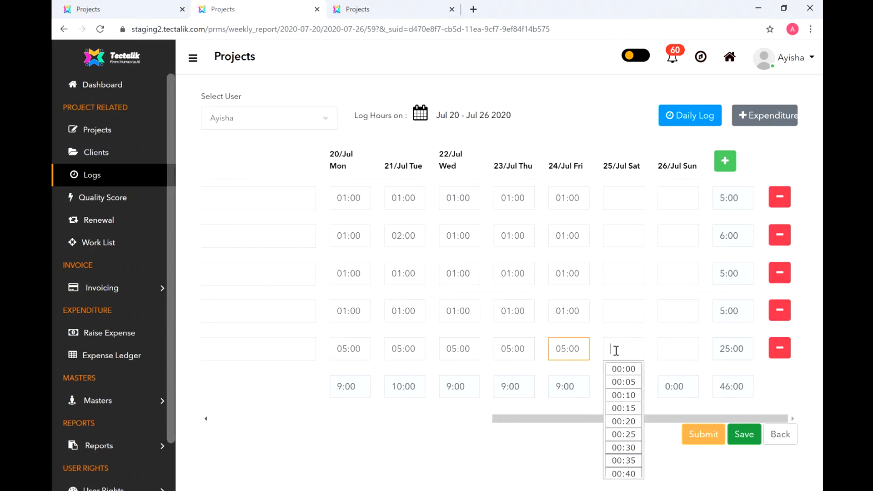
left_click(508, 476)
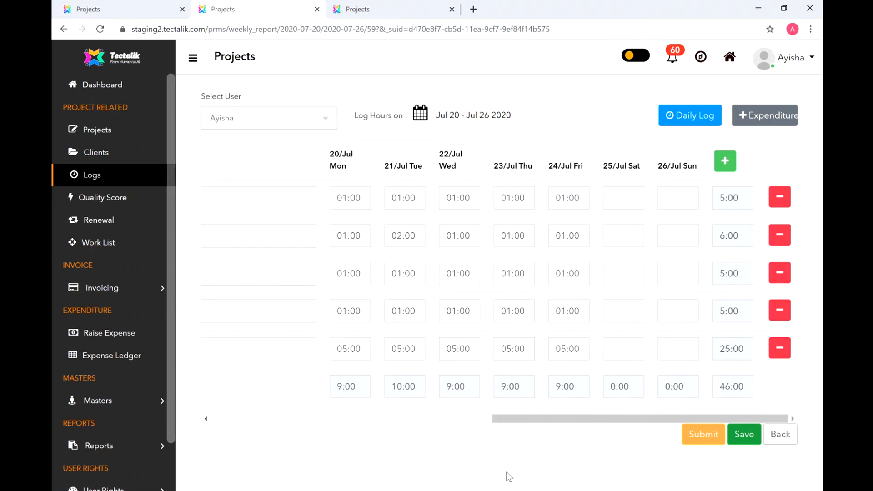
- Save the week's hours, now totalling 46:00
left_click(740, 436)
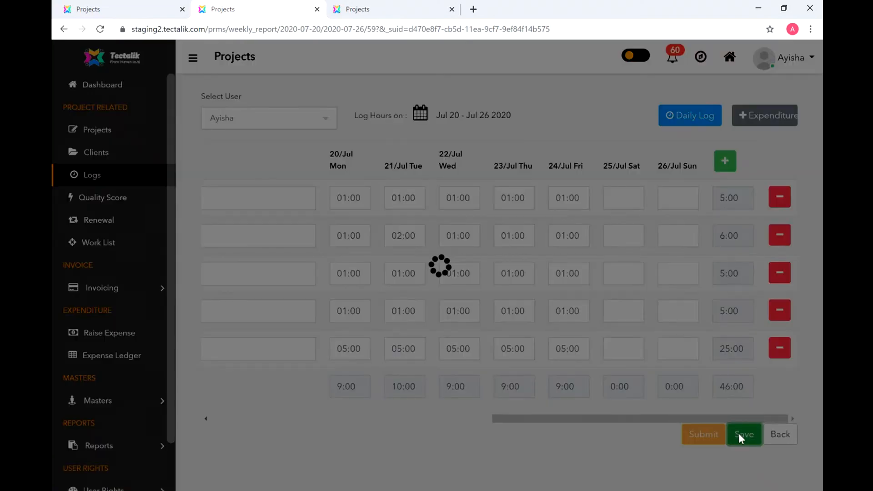
left_click(515, 290)
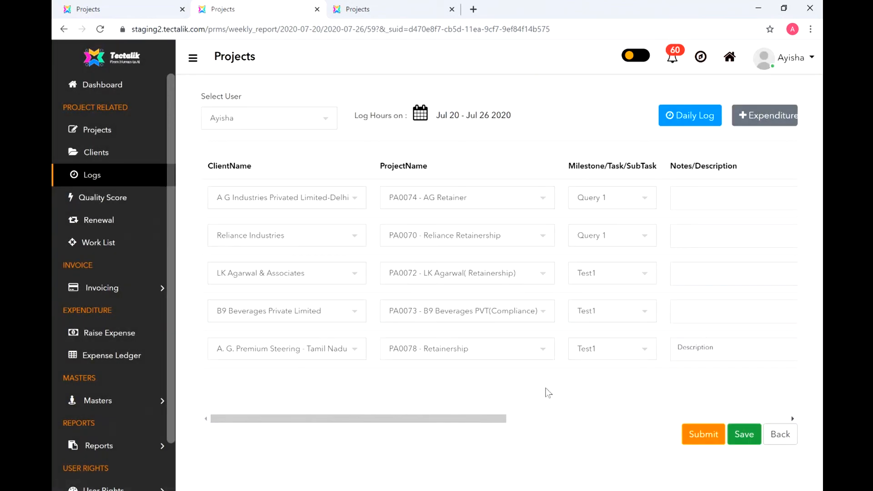
left_click_drag(545, 389, 631, 374)
left_click(561, 401)
left_click_drag(429, 420, 711, 423)
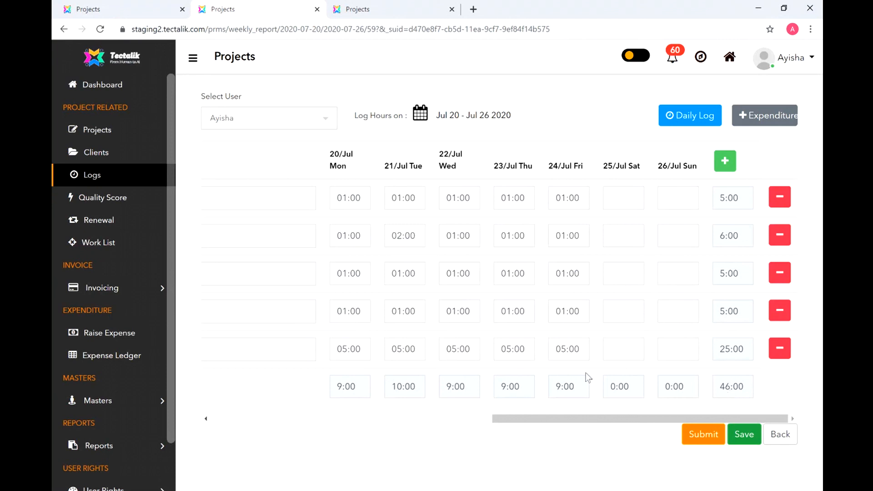
- Change Friday on the Test1 row to 00:00 and save the week
left_click(579, 347)
key("BackSpace")
key("BackSpace")
type("0")
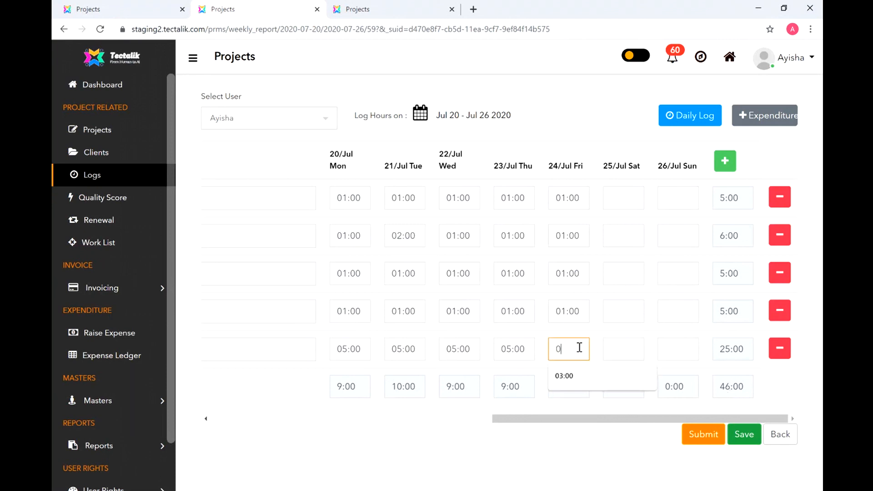
left_click(517, 457)
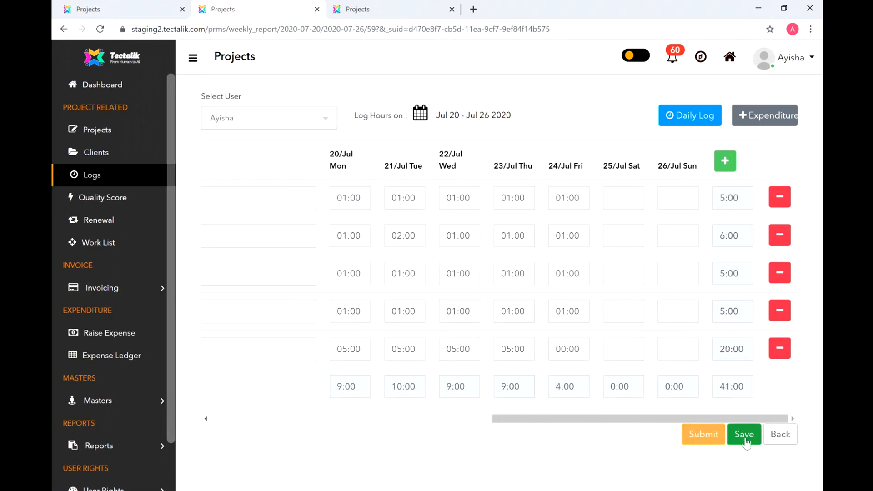
left_click(744, 436)
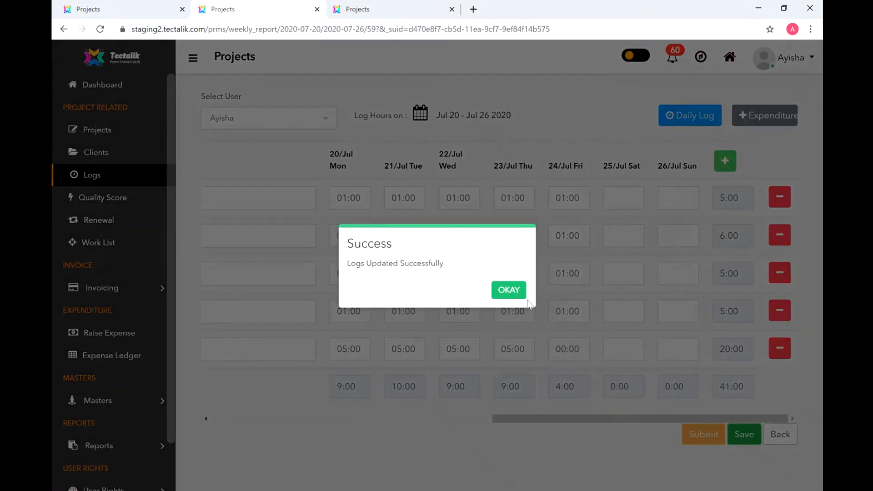
left_click(511, 291)
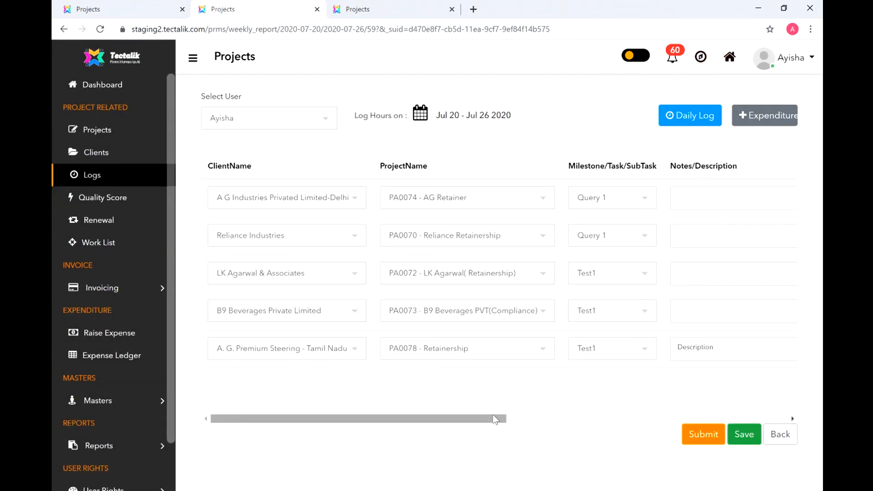
- Try submitting, hit the minimum-hours warning, then restore Friday to 05:00
left_click_drag(491, 418, 817, 357)
left_click(709, 435)
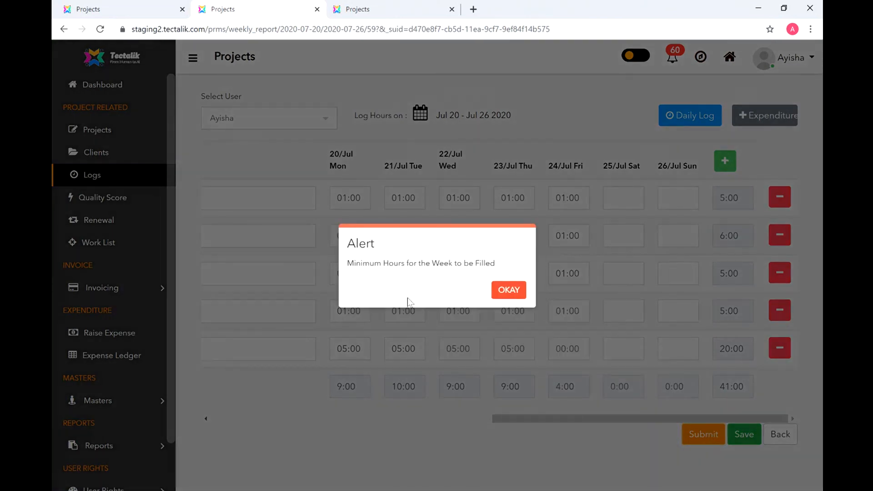
left_click(500, 290)
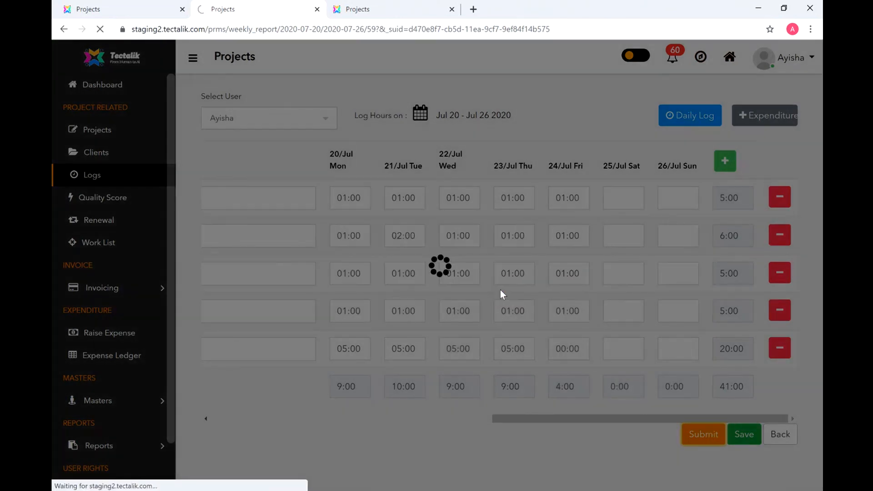
scroll(663, 370, "right", 5)
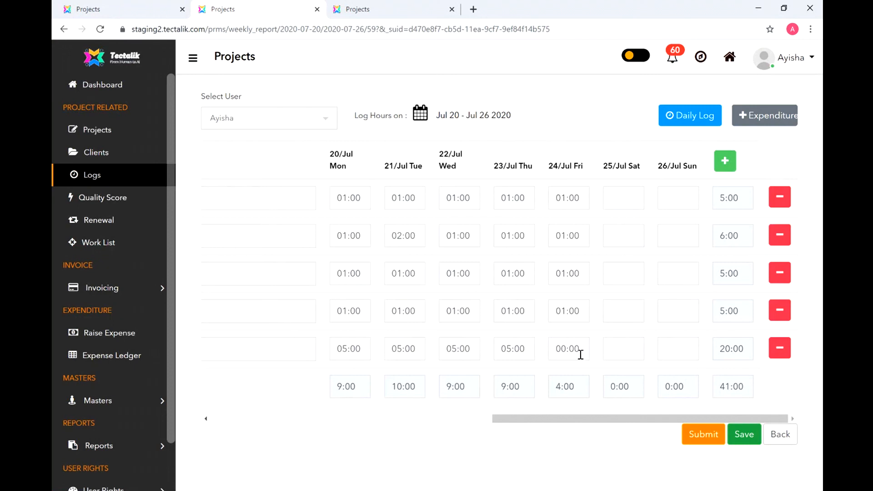
left_click(549, 348)
type("5")
left_click(627, 443)
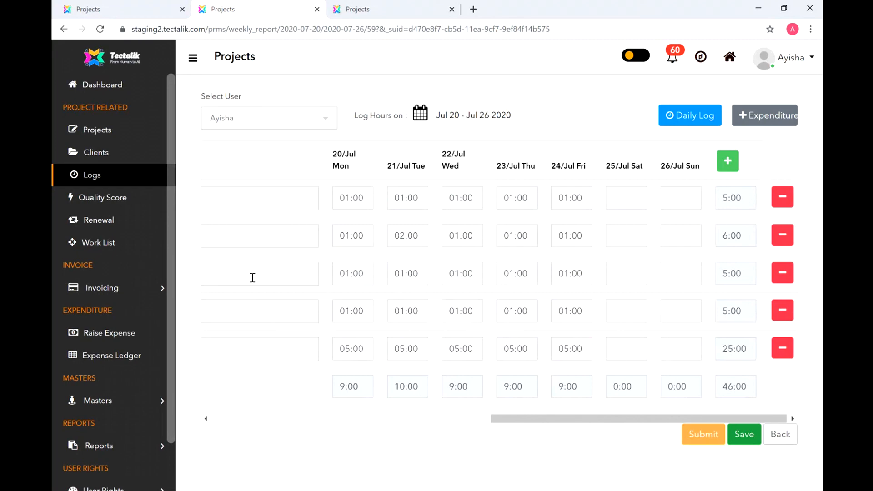
- Save the 46-hour Jul 20–26 week and acknowledge the save confirmation
left_click_drag(526, 419, 181, 230)
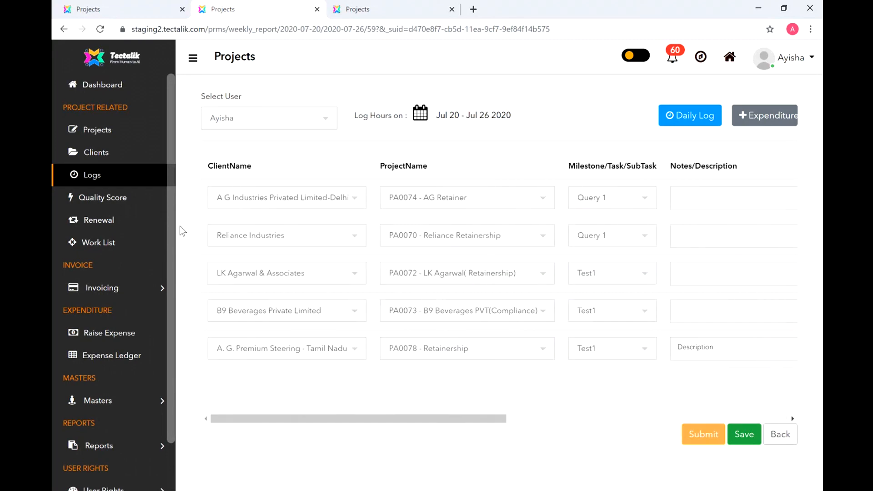
left_click_drag(325, 419, 624, 362)
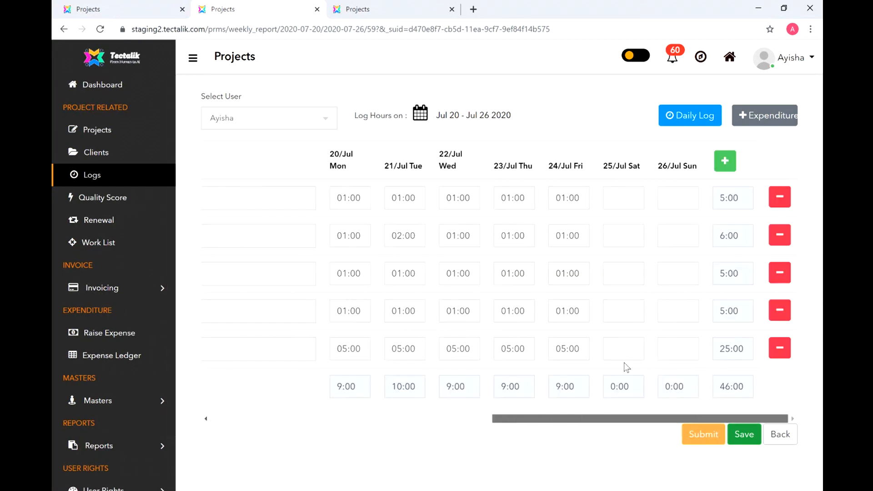
left_click(743, 436)
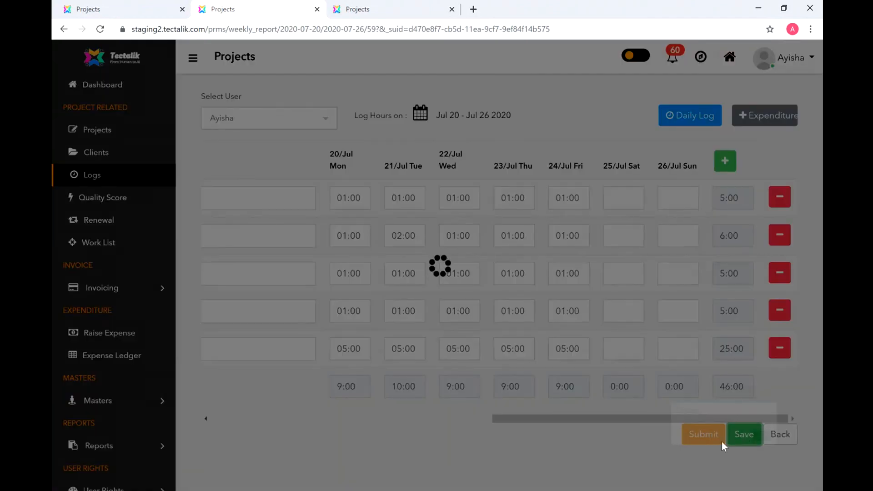
left_click(511, 290)
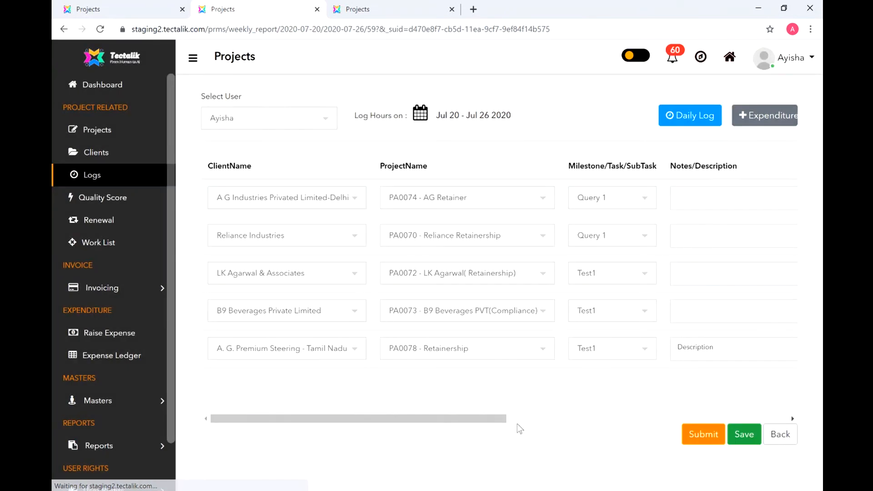
- Submit the week's timesheet, confirm the success message, and go back to the Logs list
left_click(693, 435)
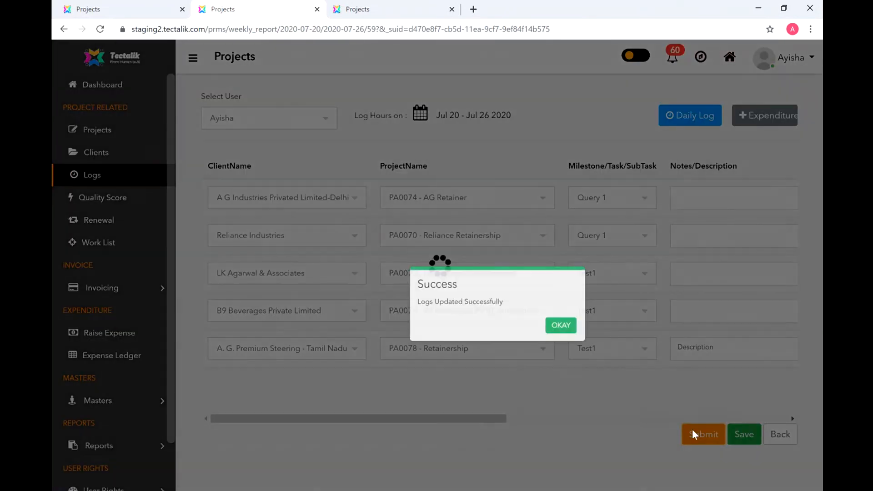
left_click(503, 291)
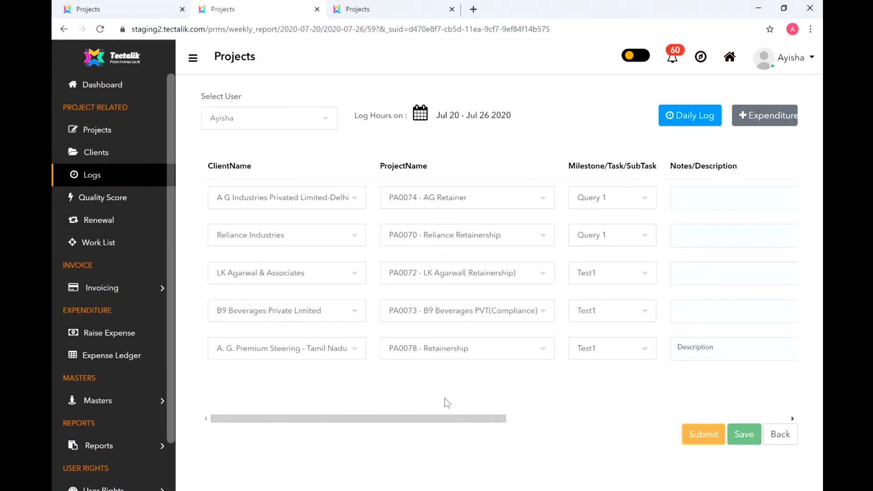
left_click_drag(485, 419, 747, 417)
left_click(780, 434)
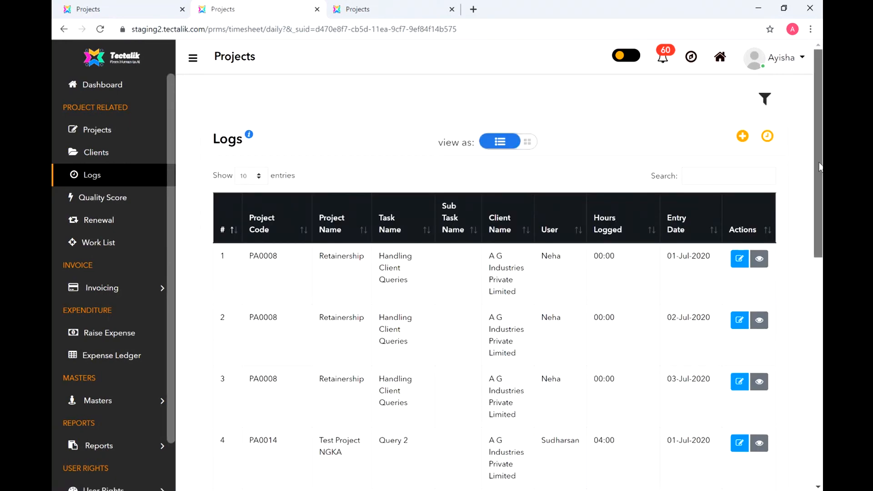
- Reopen the Jul 20 – Jul 26 2020 weekly timesheet and scroll to the day columns to verify the 46:00 total
scroll(626, 220, "down", 5)
scroll(627, 220, "up", 5)
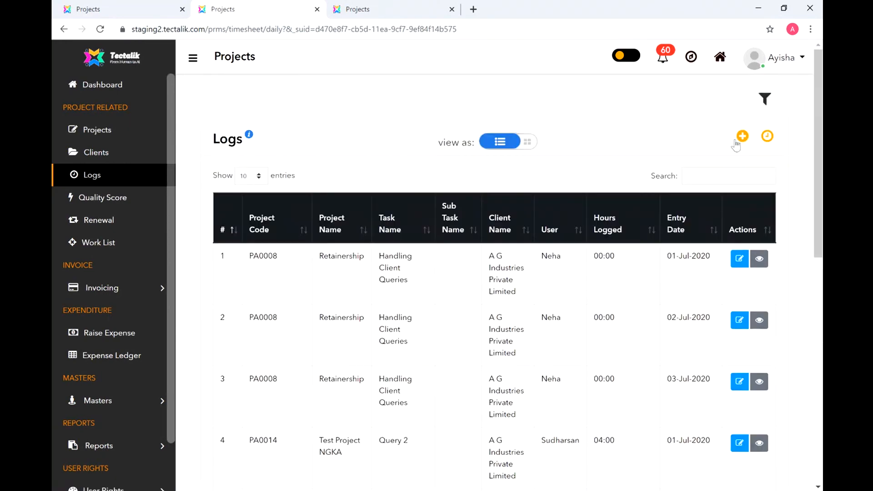
left_click(767, 136)
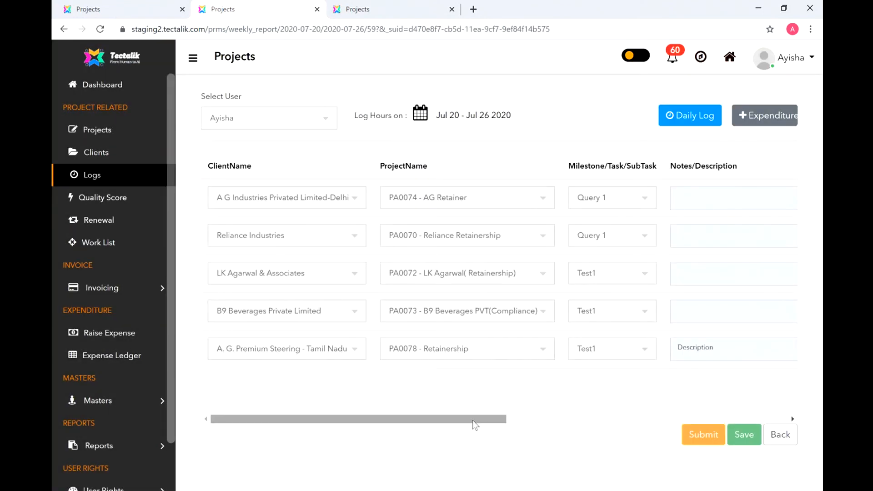
left_click_drag(476, 428, 541, 434)
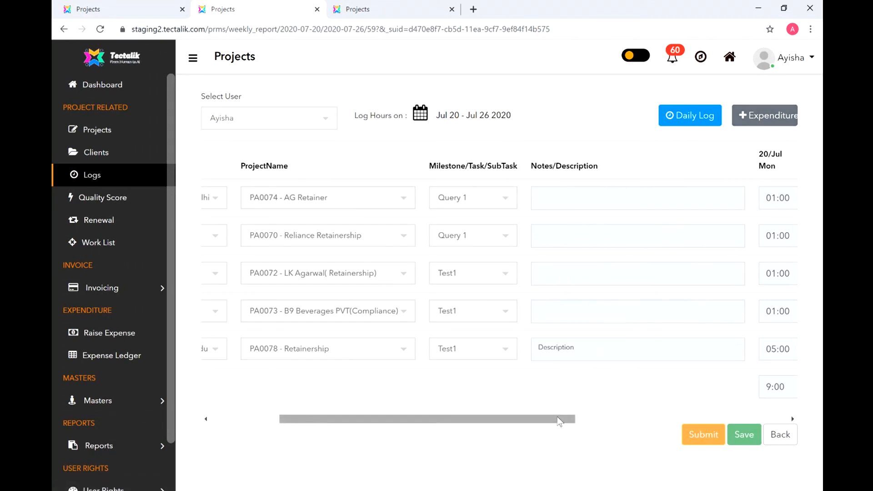
left_click_drag(559, 419, 765, 392)
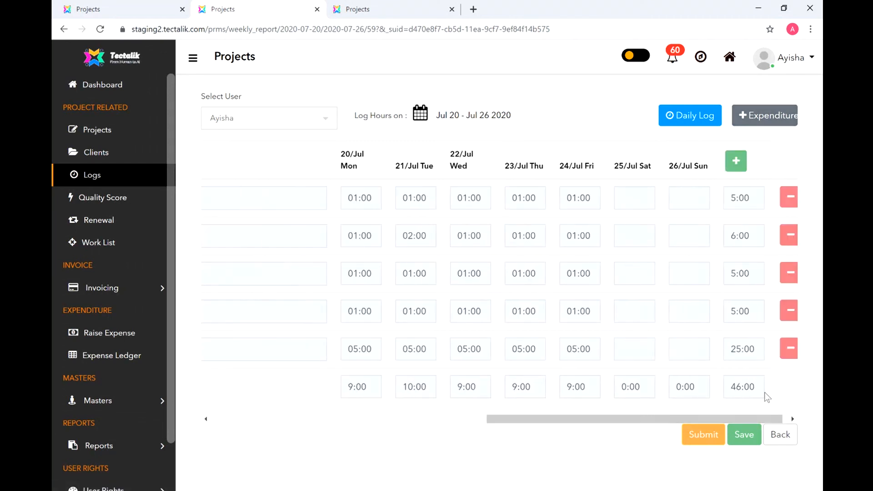